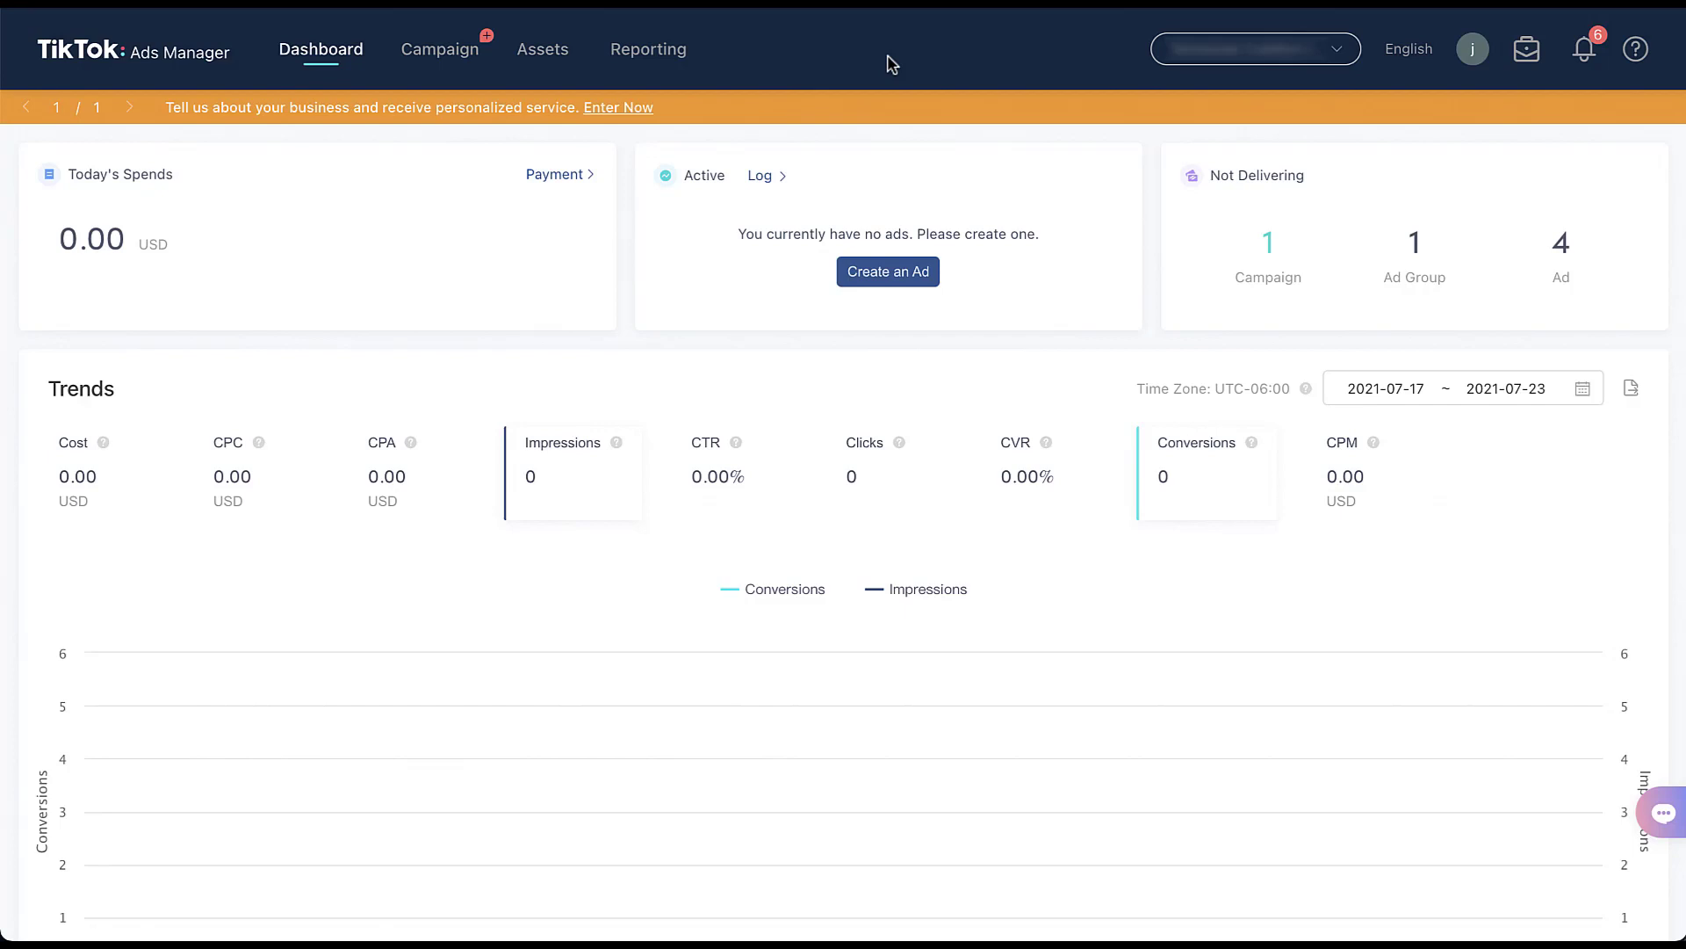
- Go to Assets > Audiences and bring up the Create Audience options
mouse_move(555, 64)
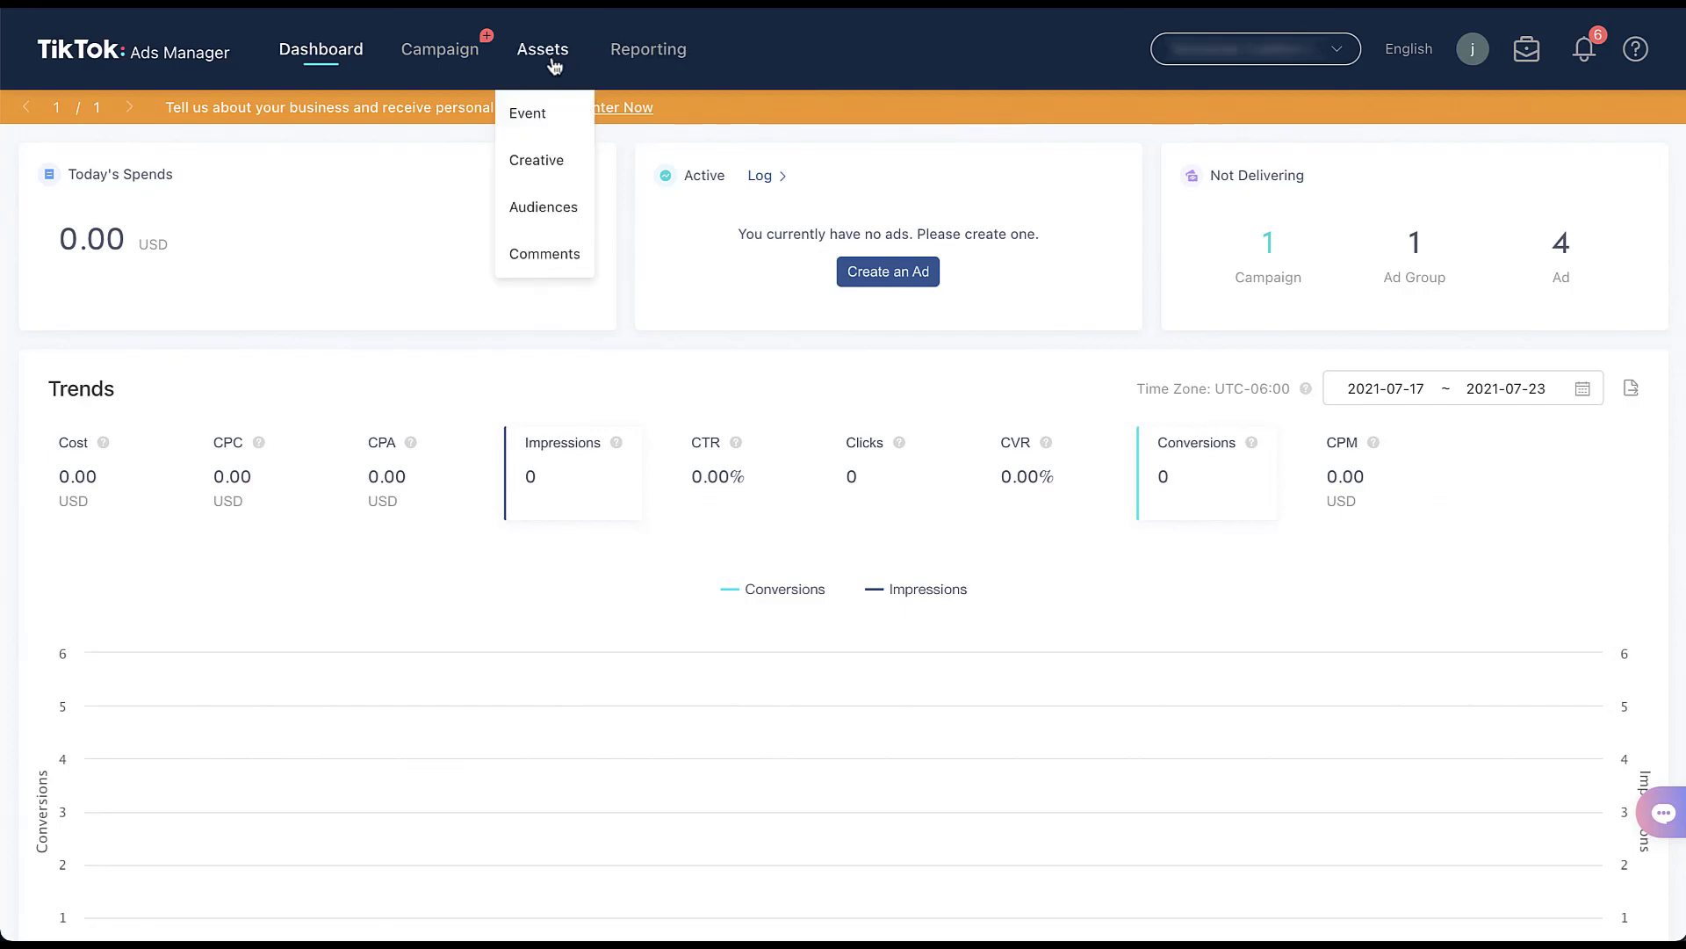
click(580, 224)
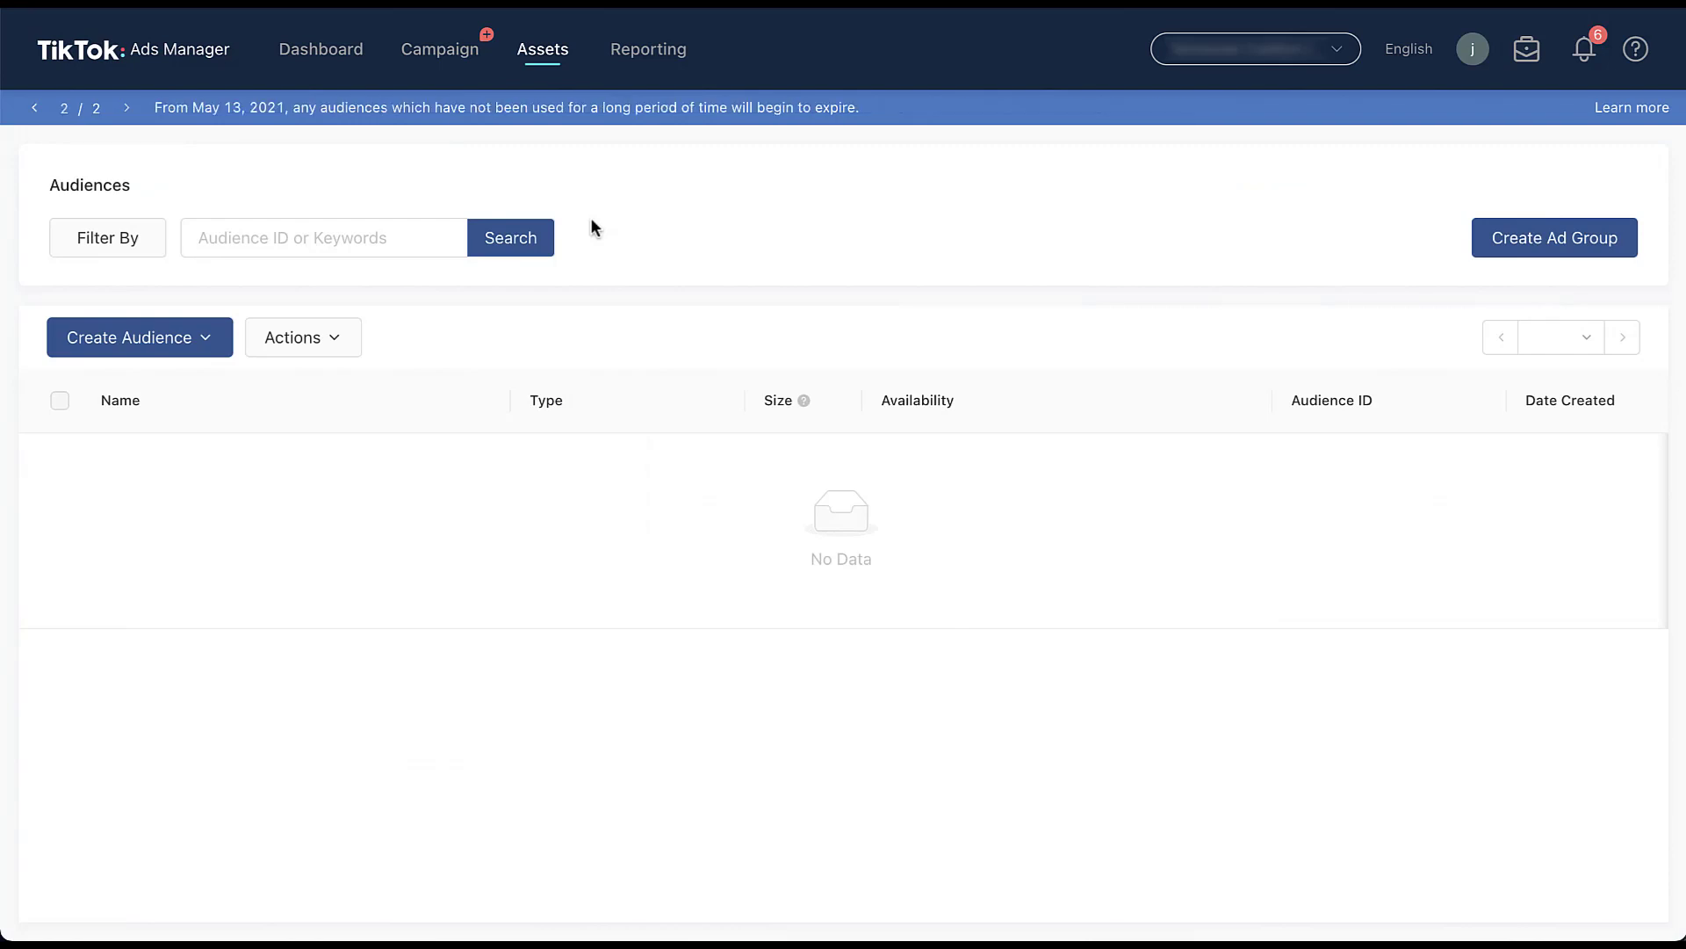
click(218, 340)
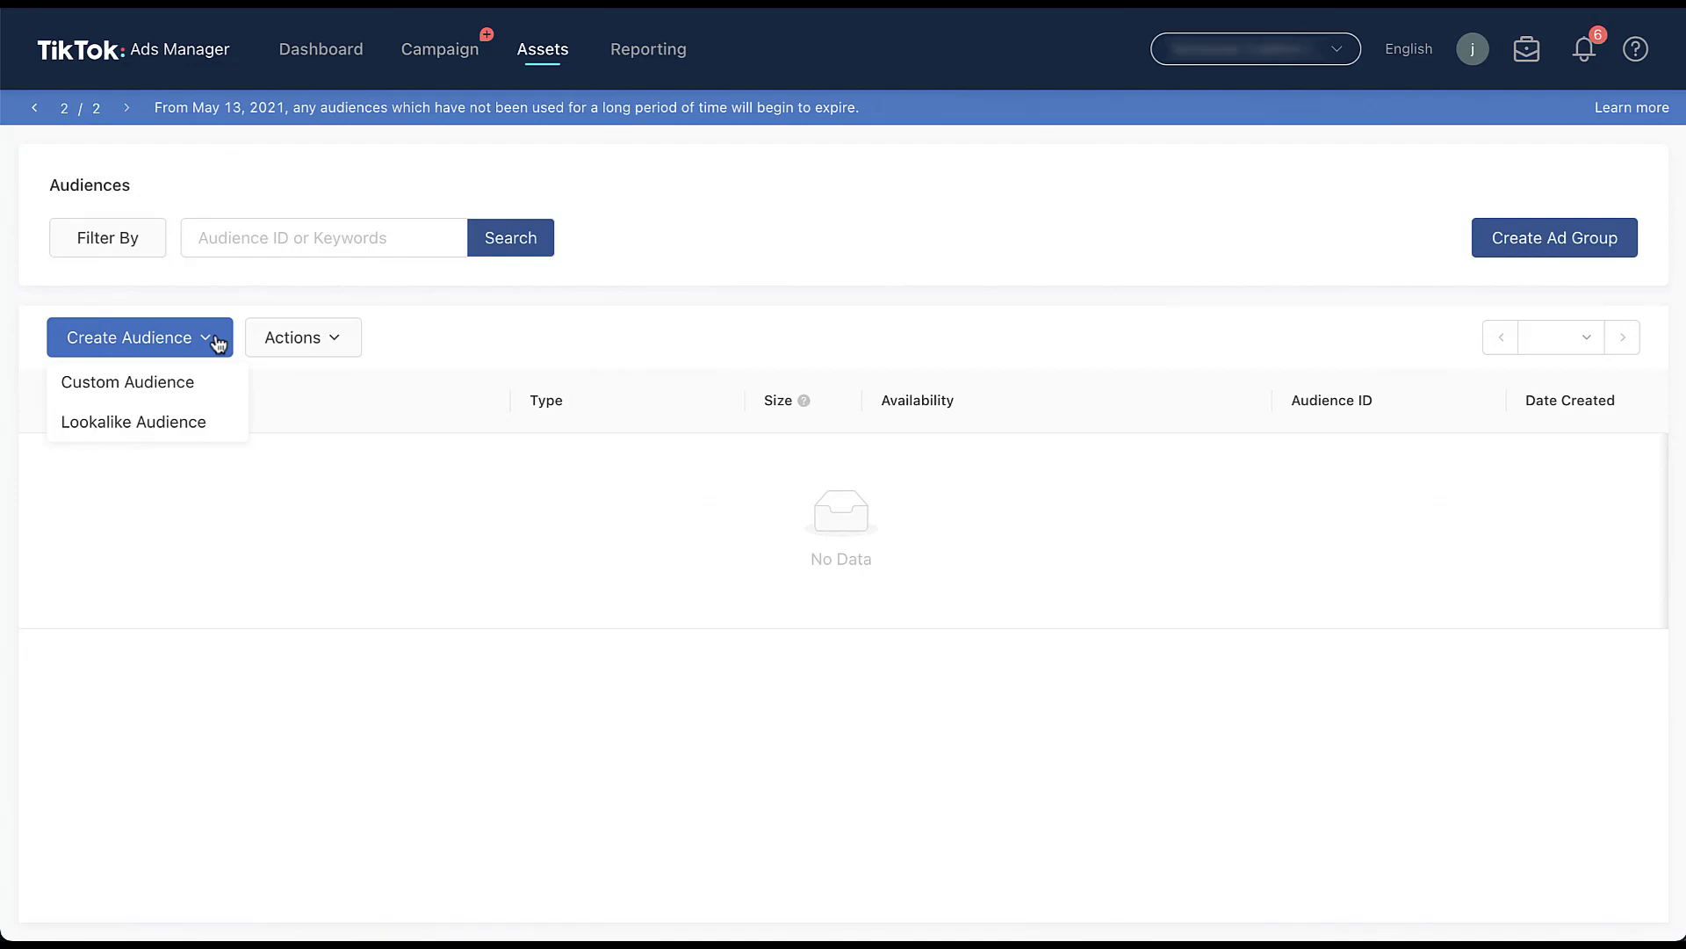
- Choose Custom Audience and start a Customer File audience
click(219, 382)
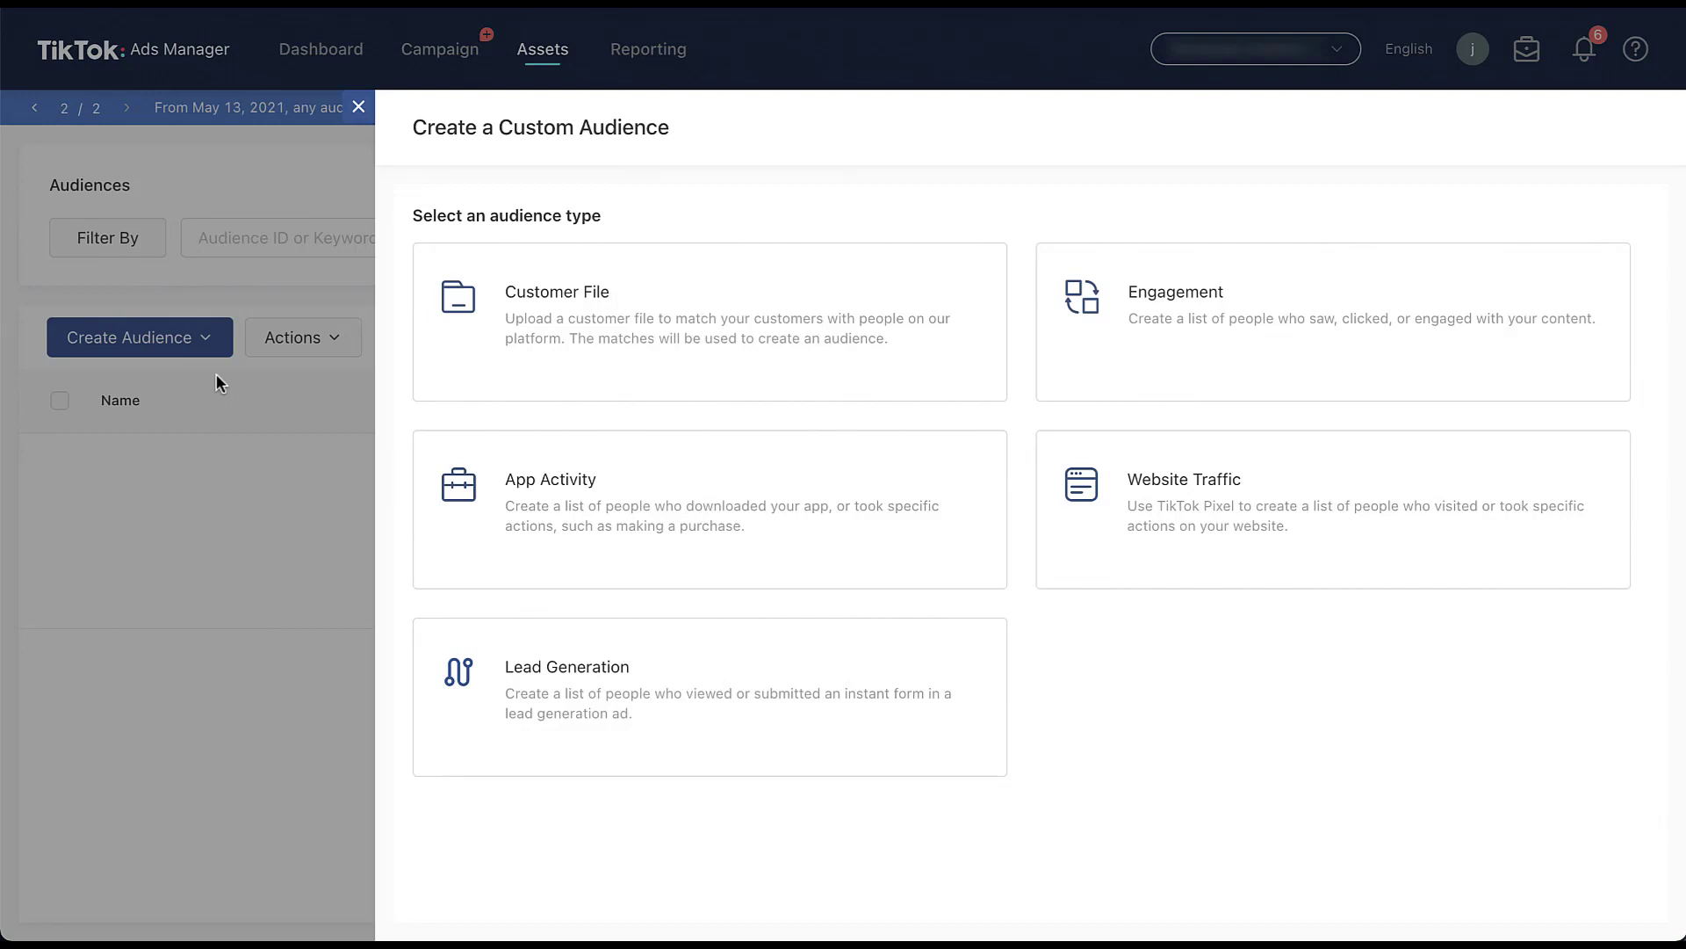
click(489, 350)
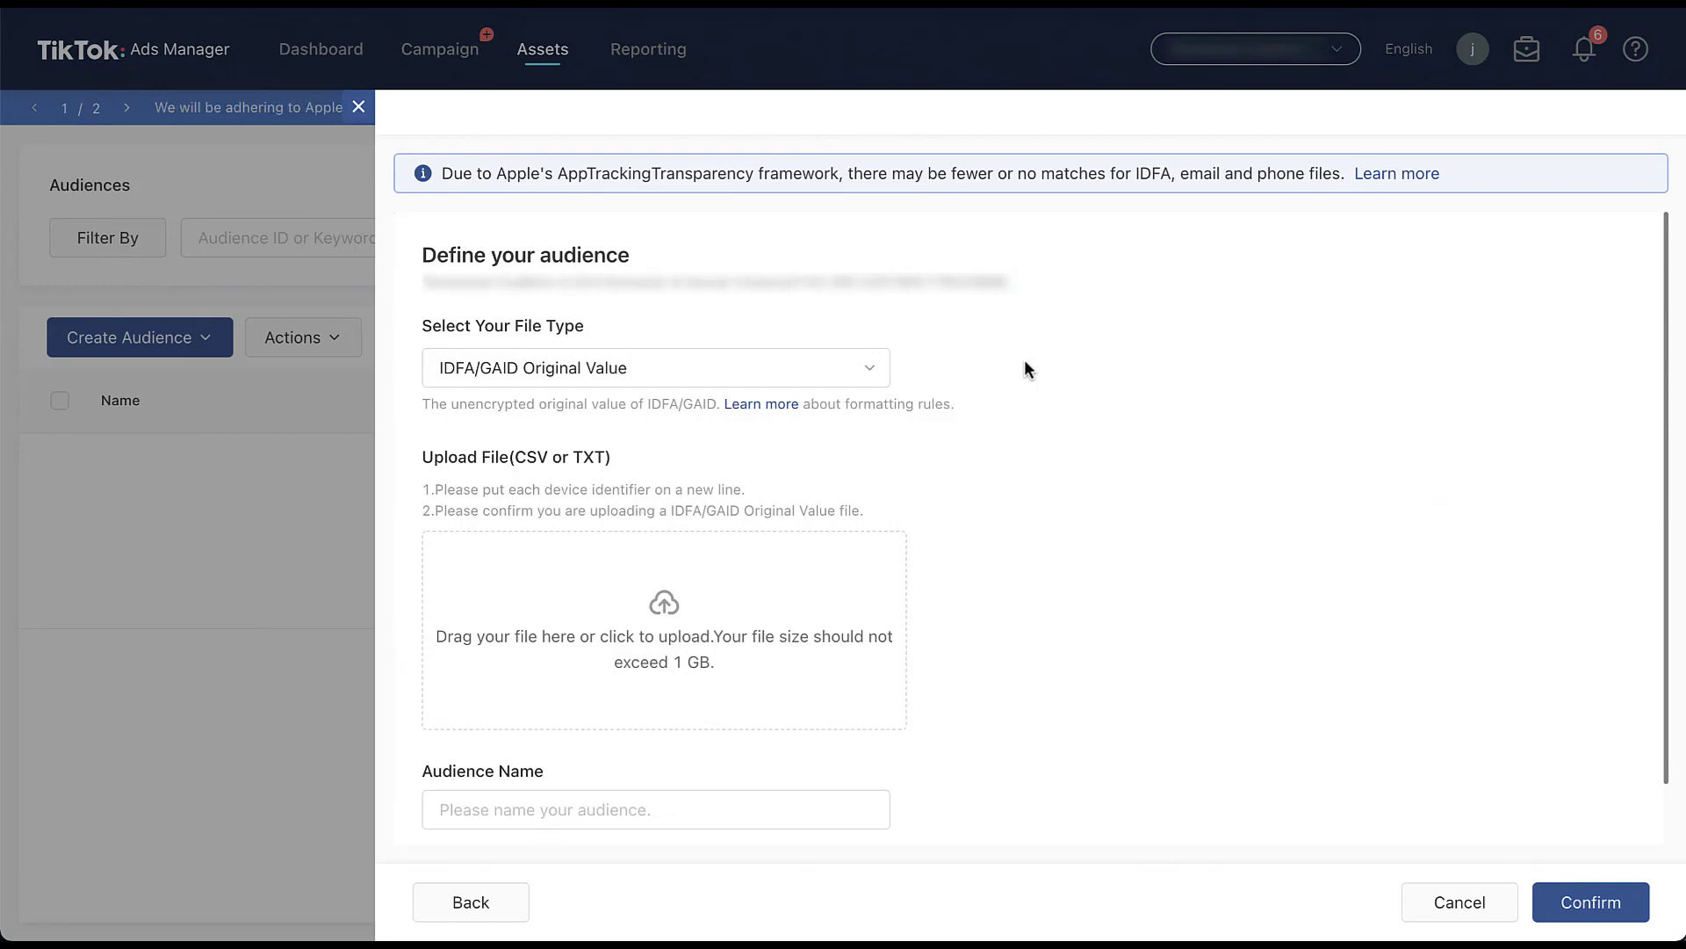
- Review the customer file type options, leaving IDFA/GAID Original Value selected
click(866, 365)
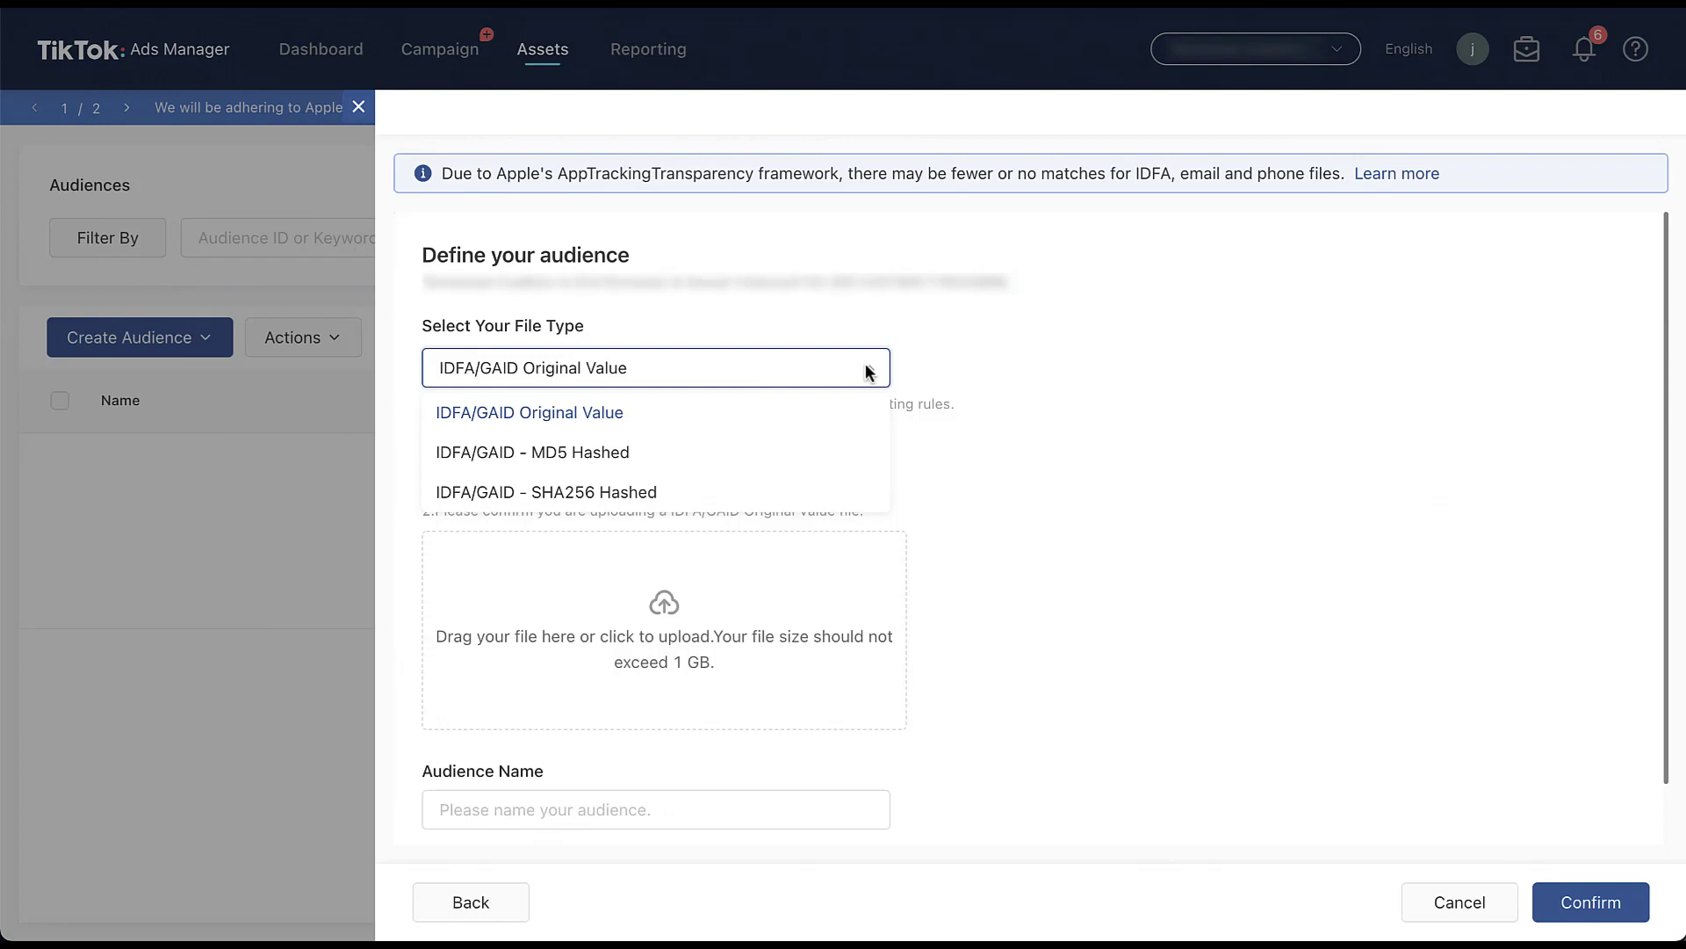
click(915, 366)
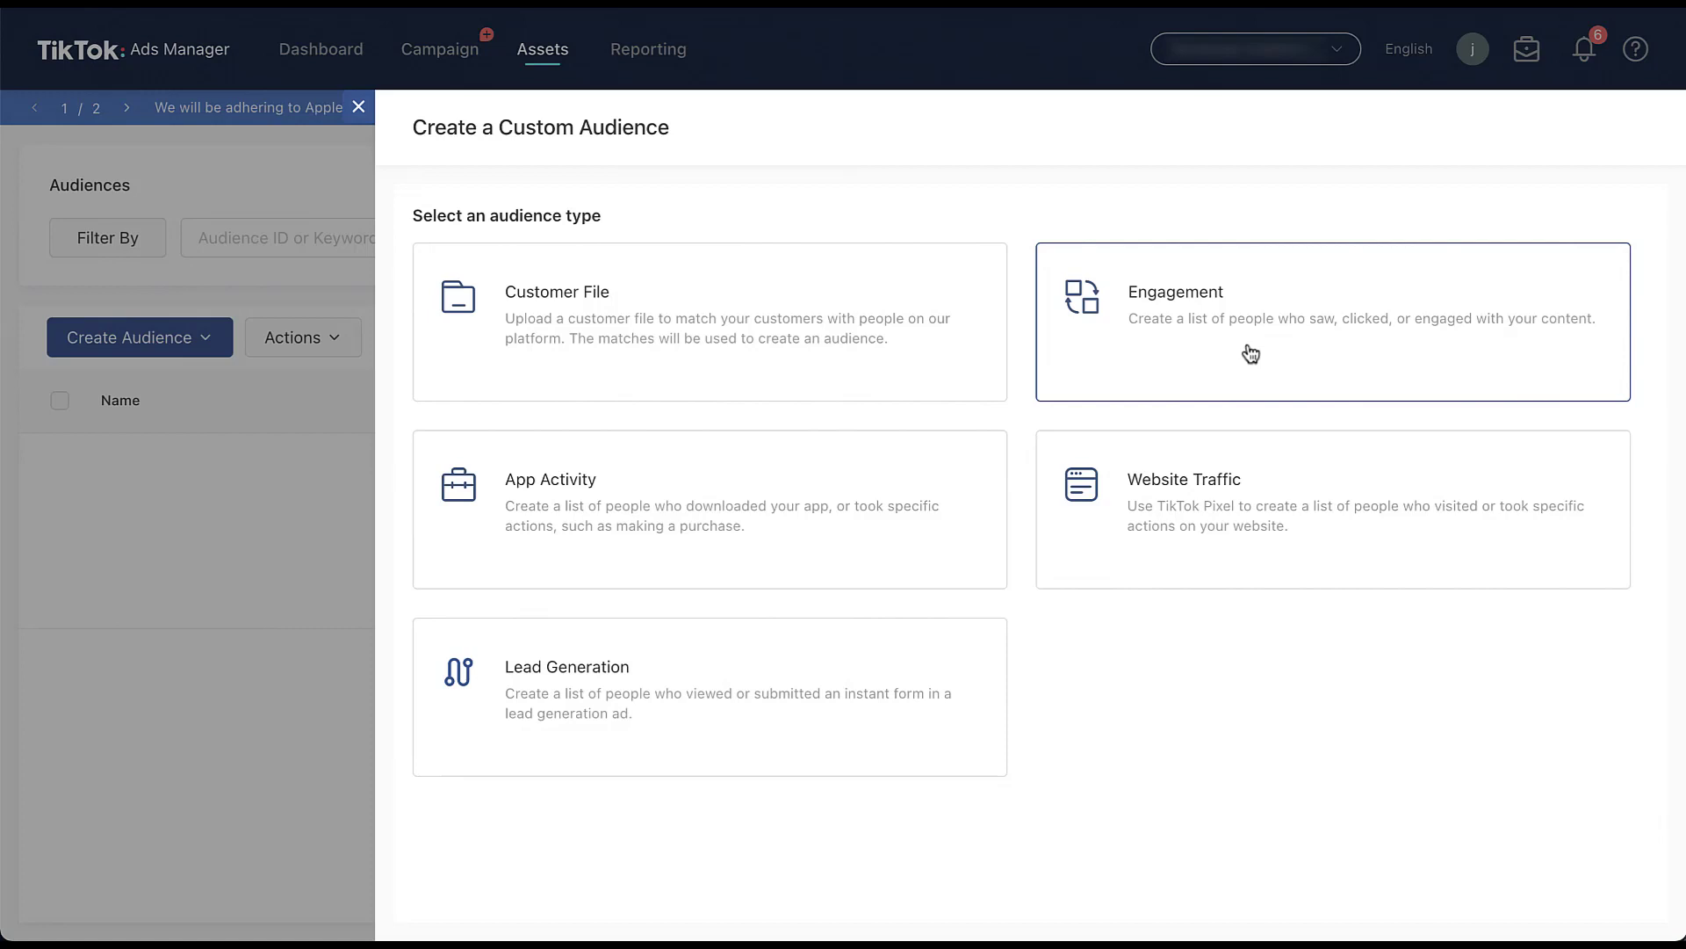
- Start an Engagement audience and review its action options, keeping Click over 7 days
click(1251, 354)
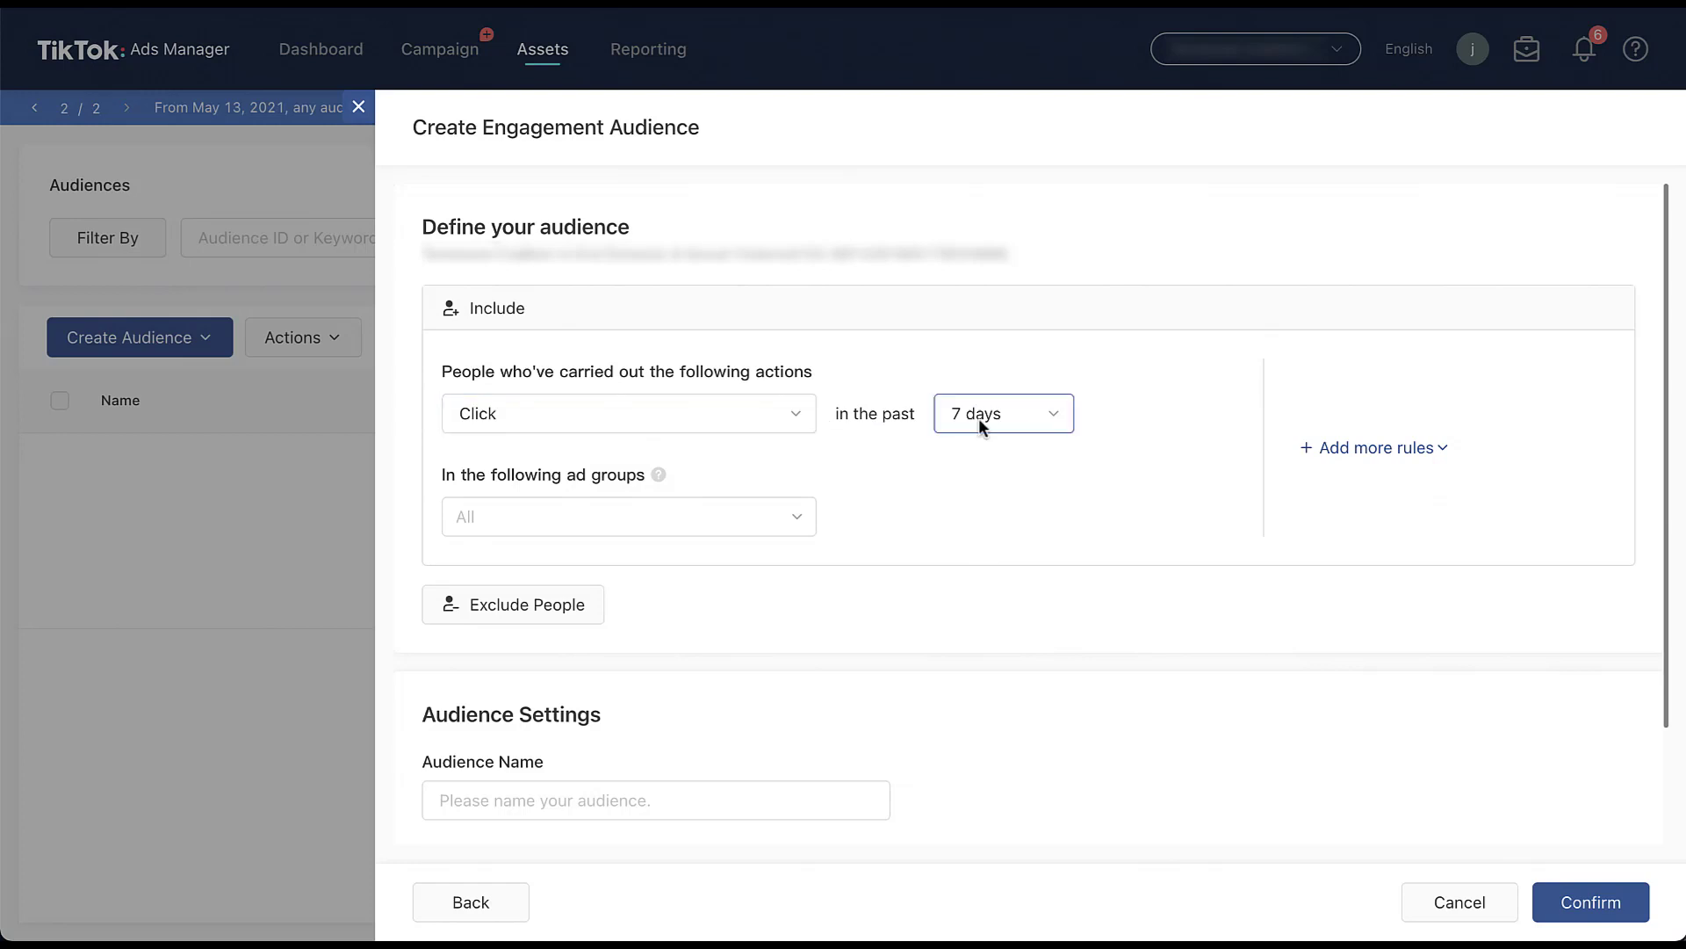
click(803, 413)
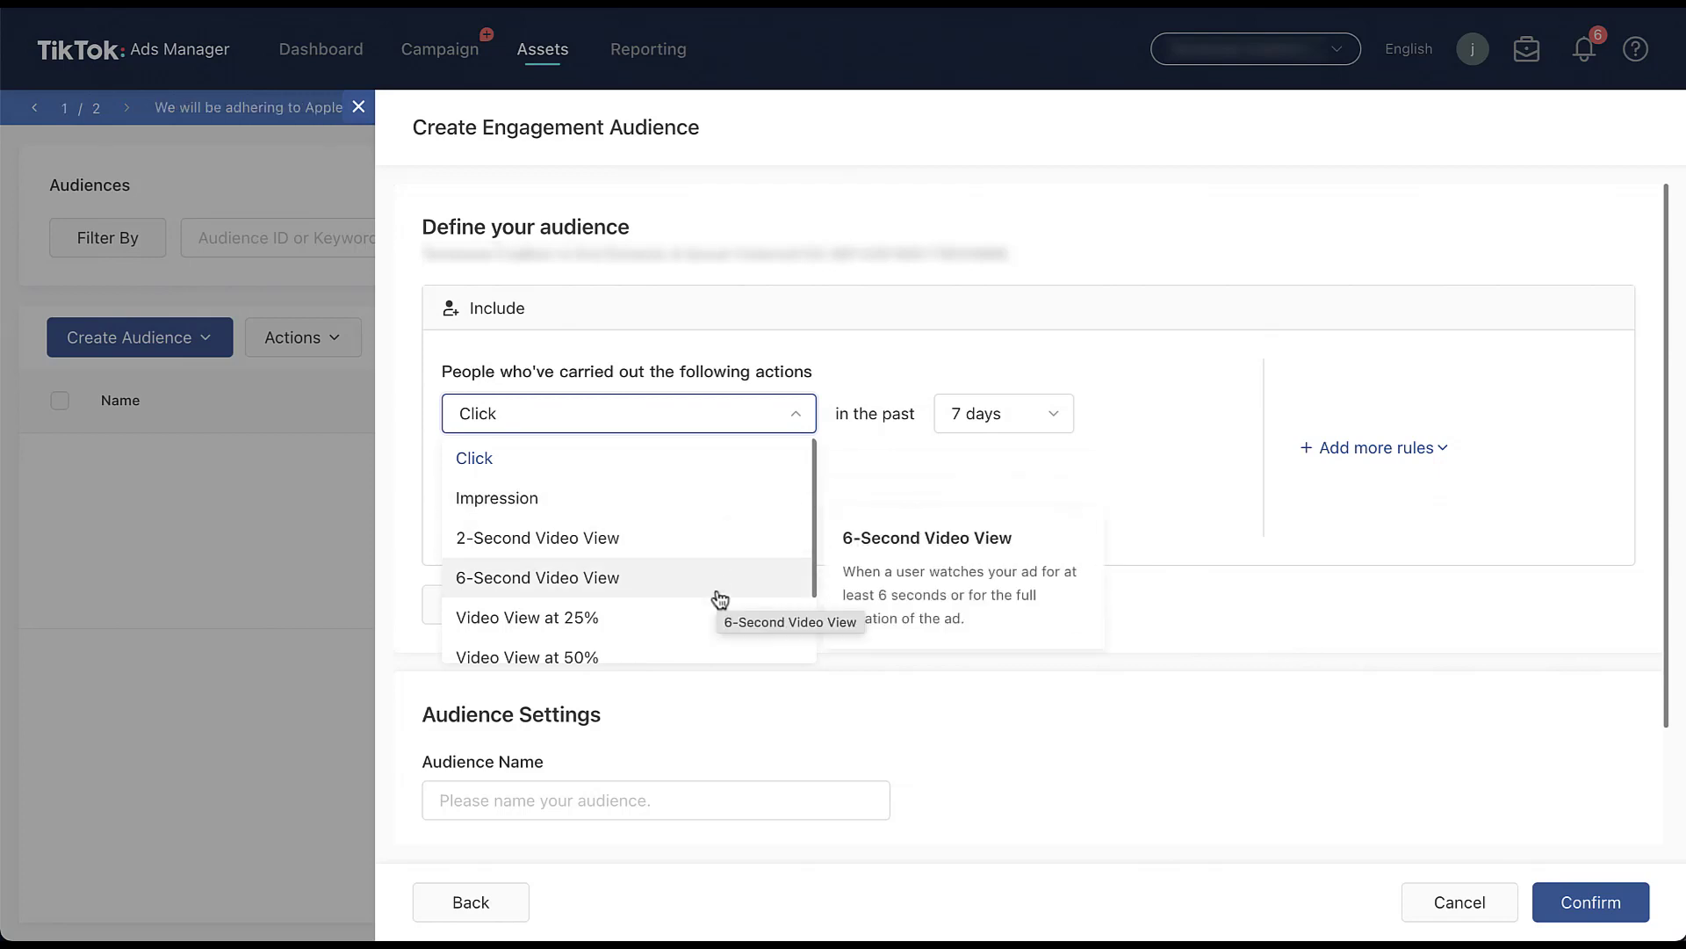
scroll(715, 591, down, 1)
scroll(720, 599, down, 1)
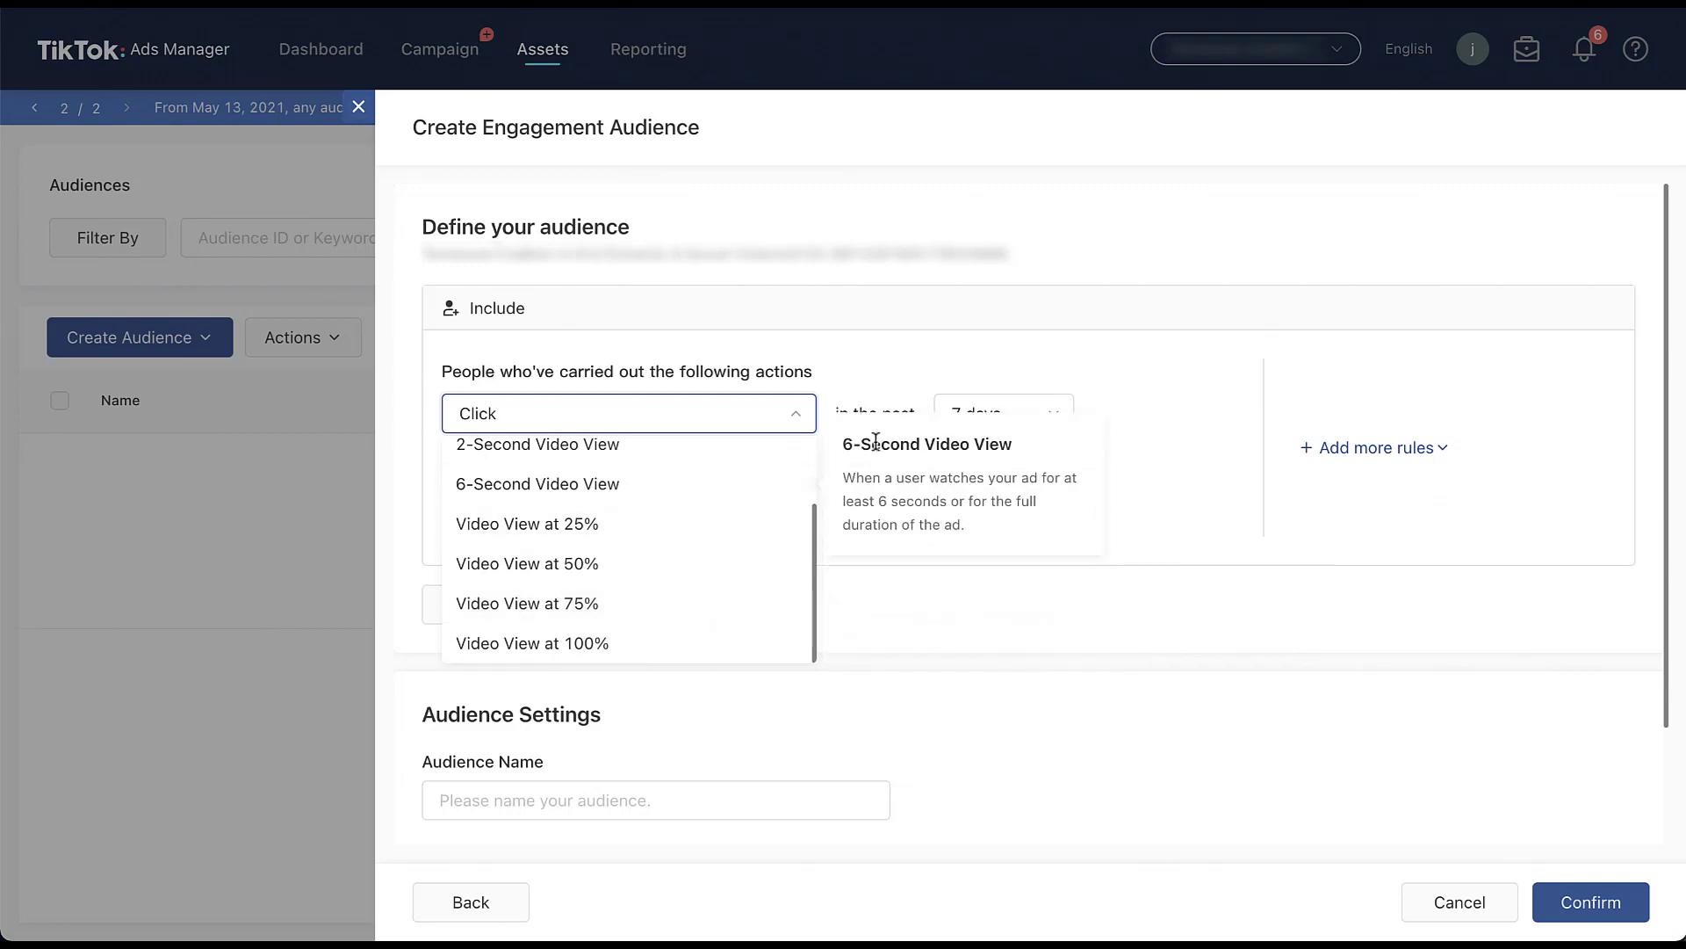
click(1046, 473)
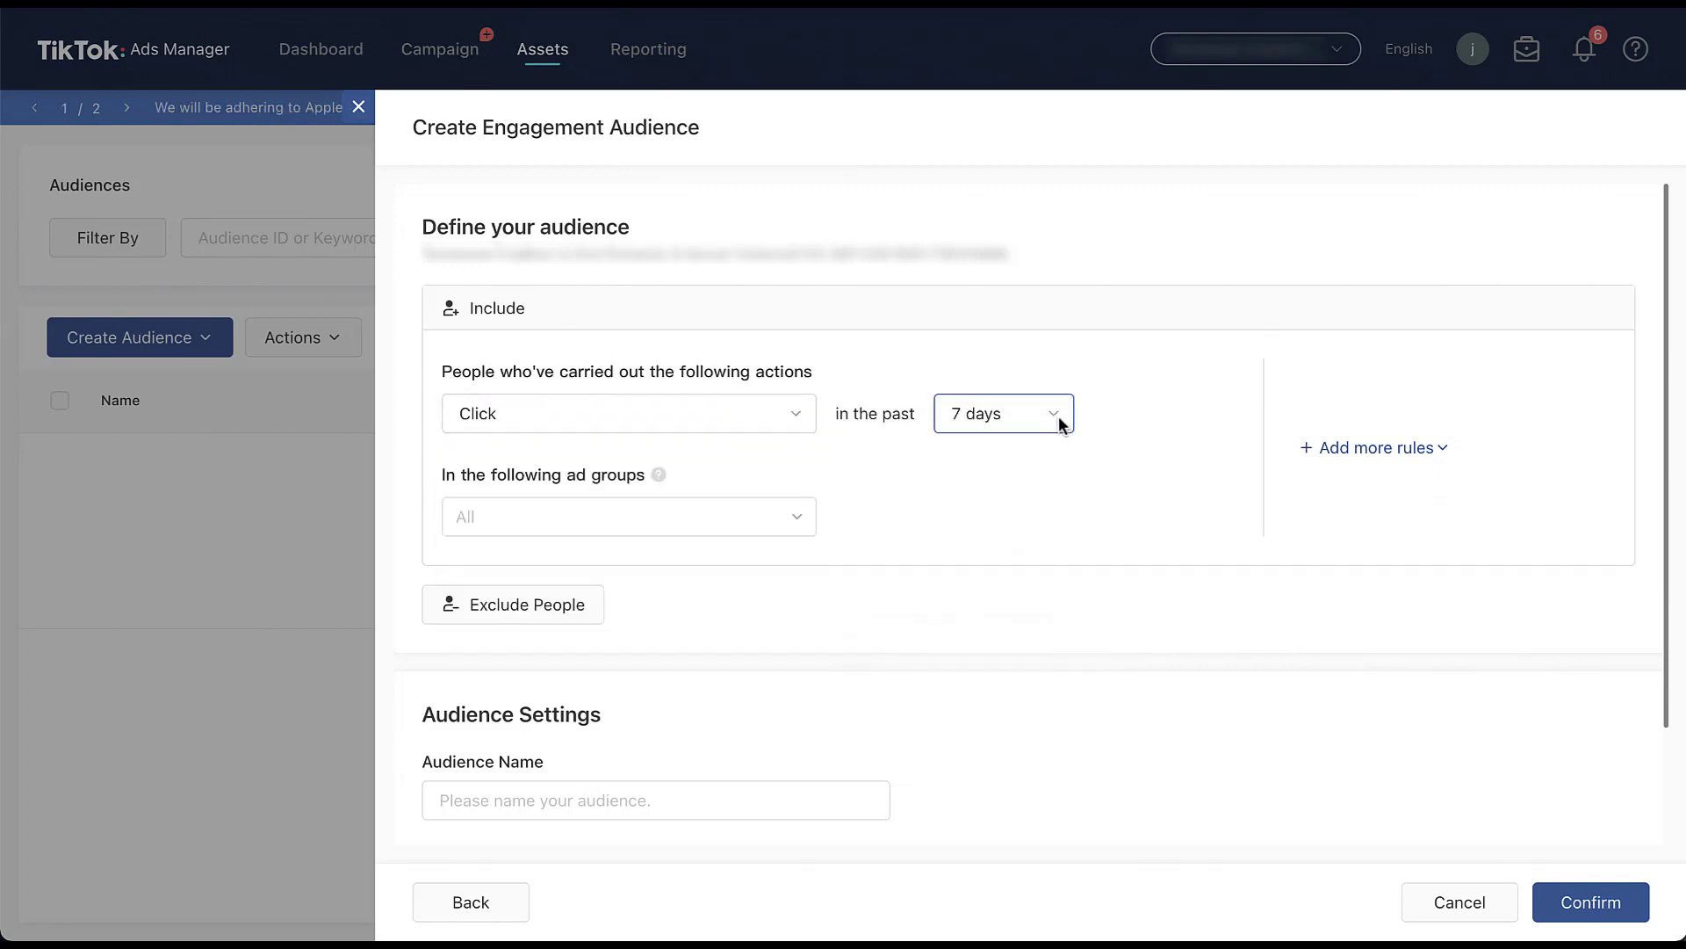
click(1058, 418)
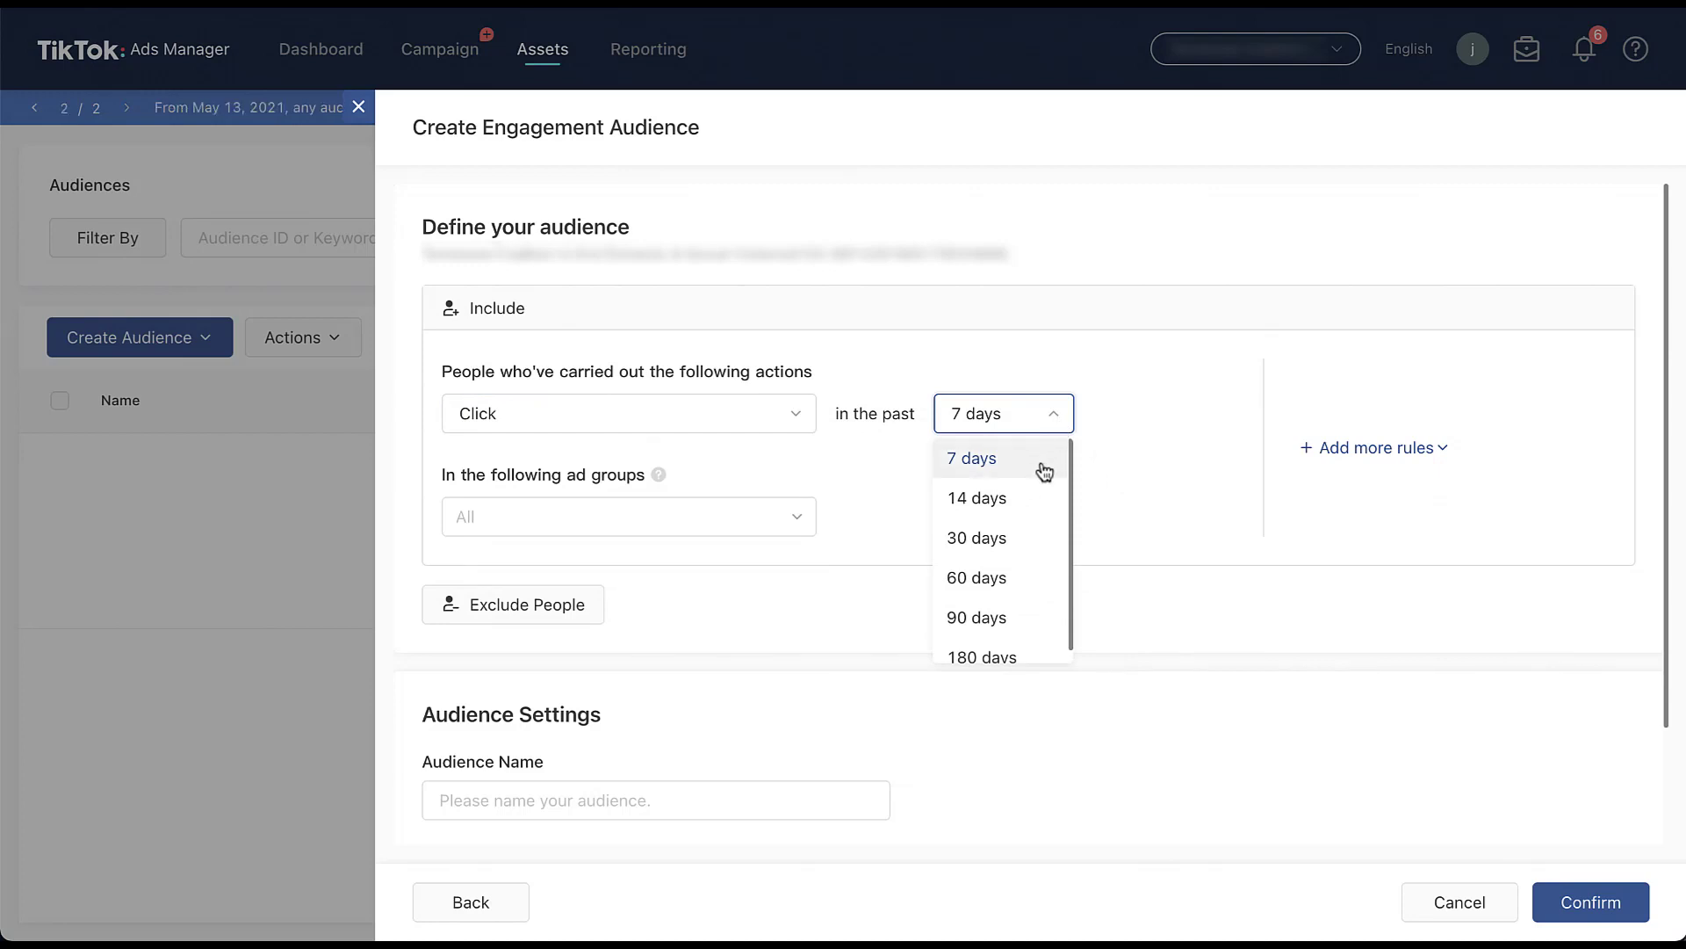
scroll(1045, 477, down, 1)
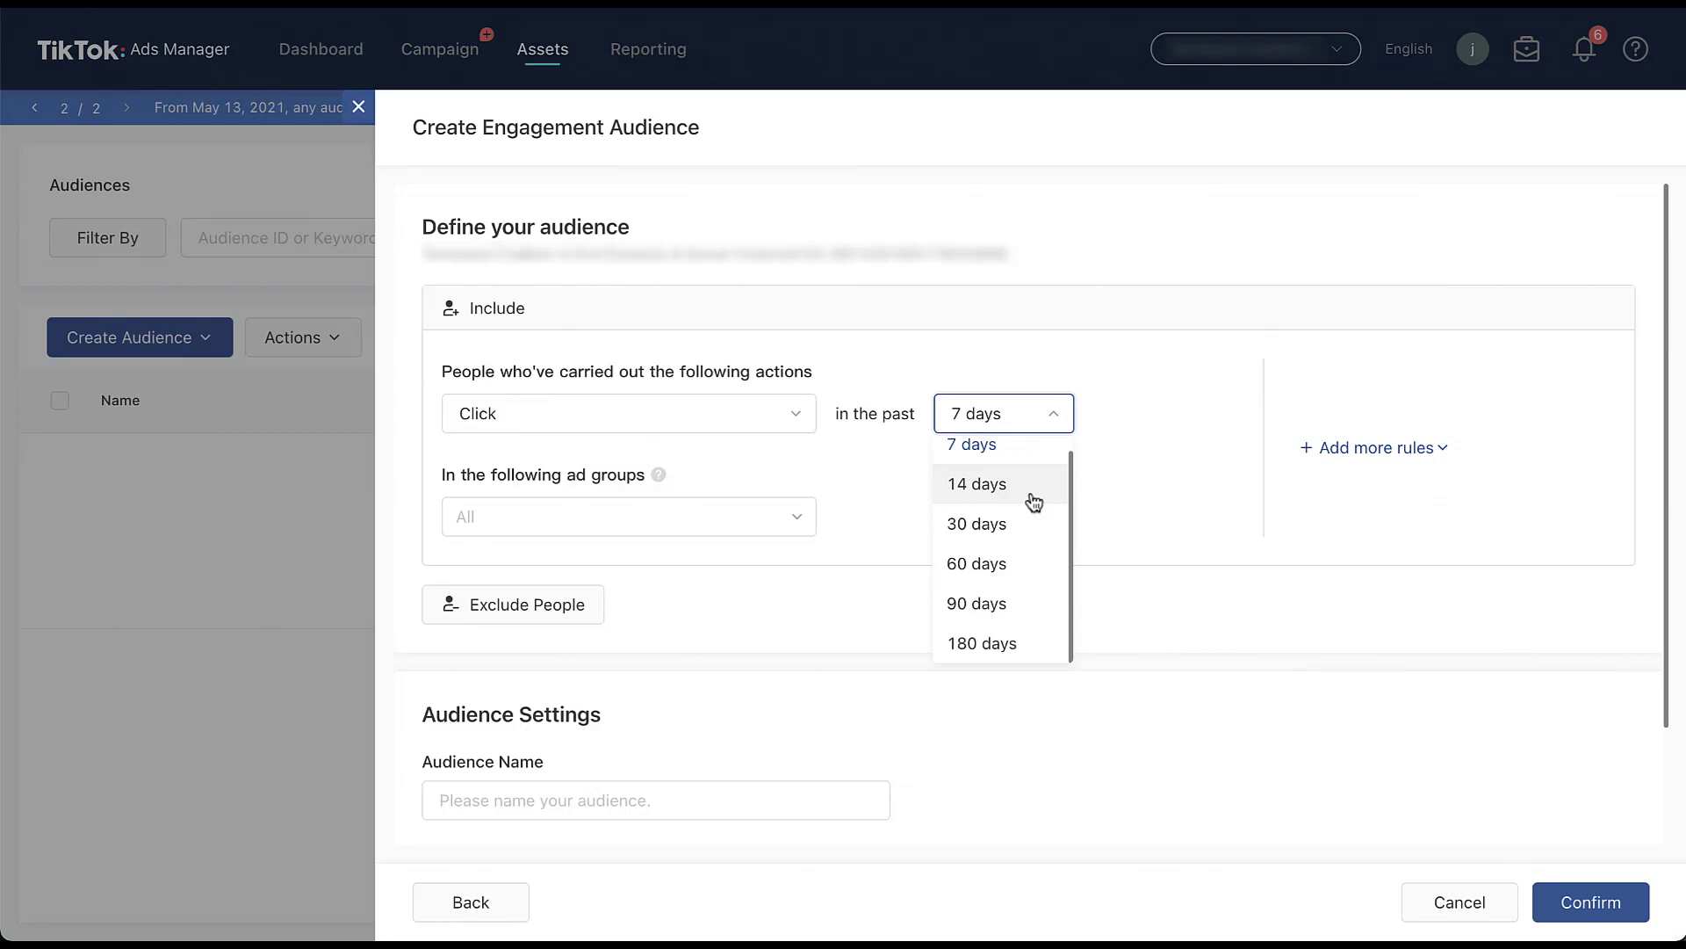
click(1126, 410)
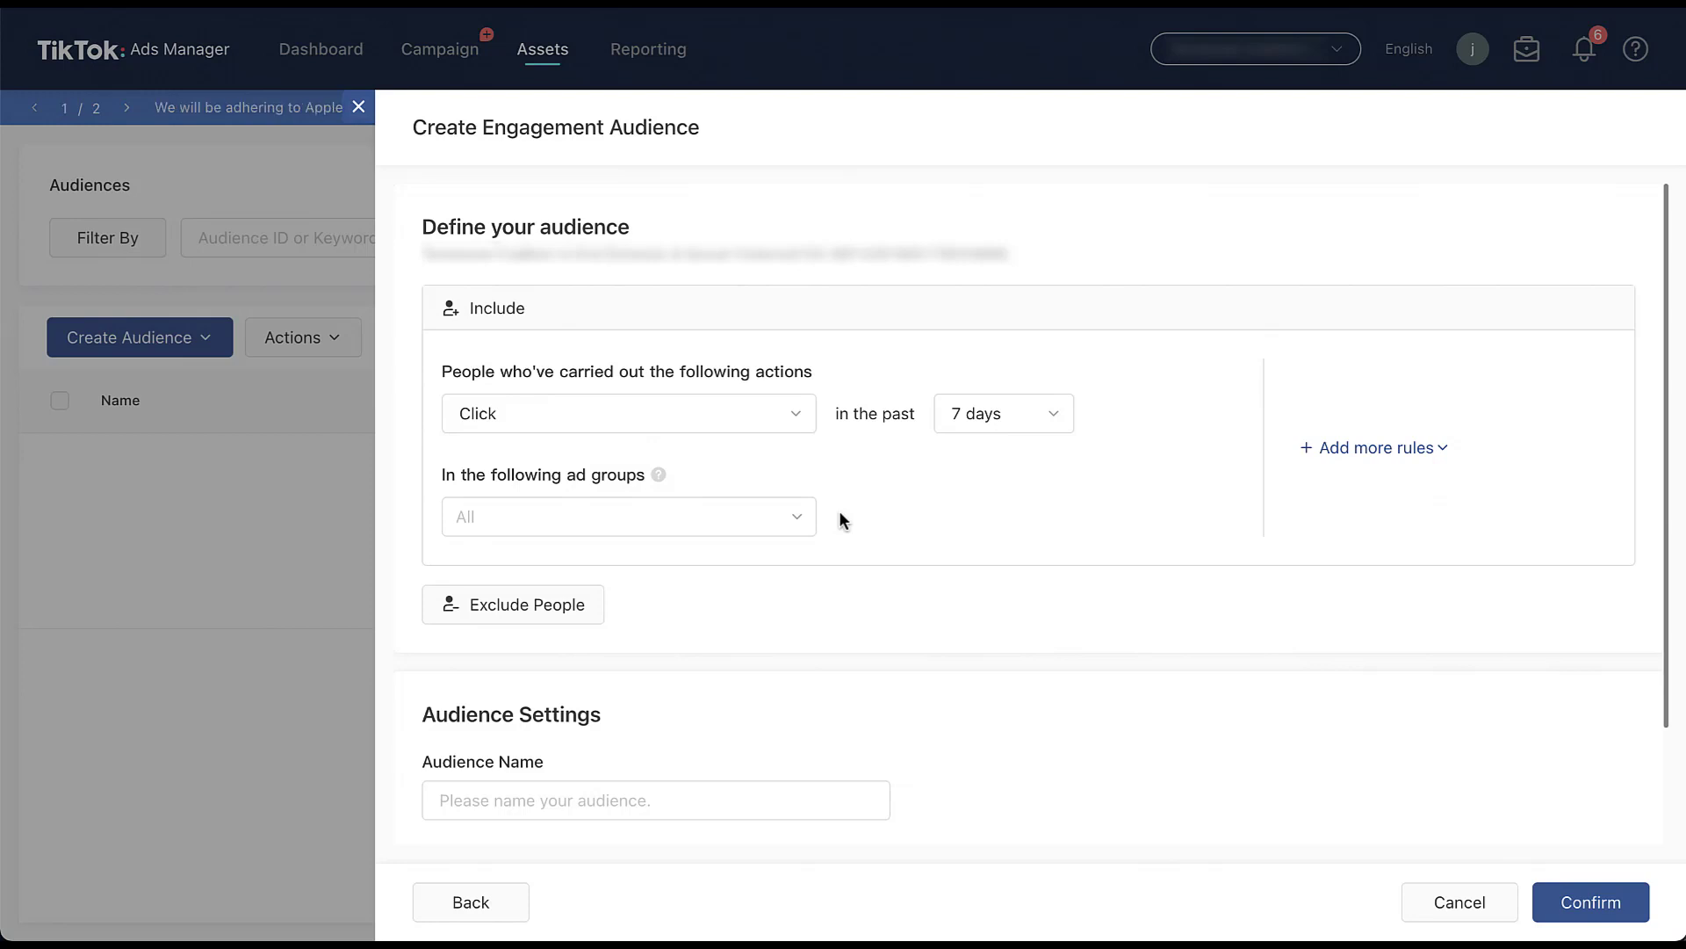
click(1445, 450)
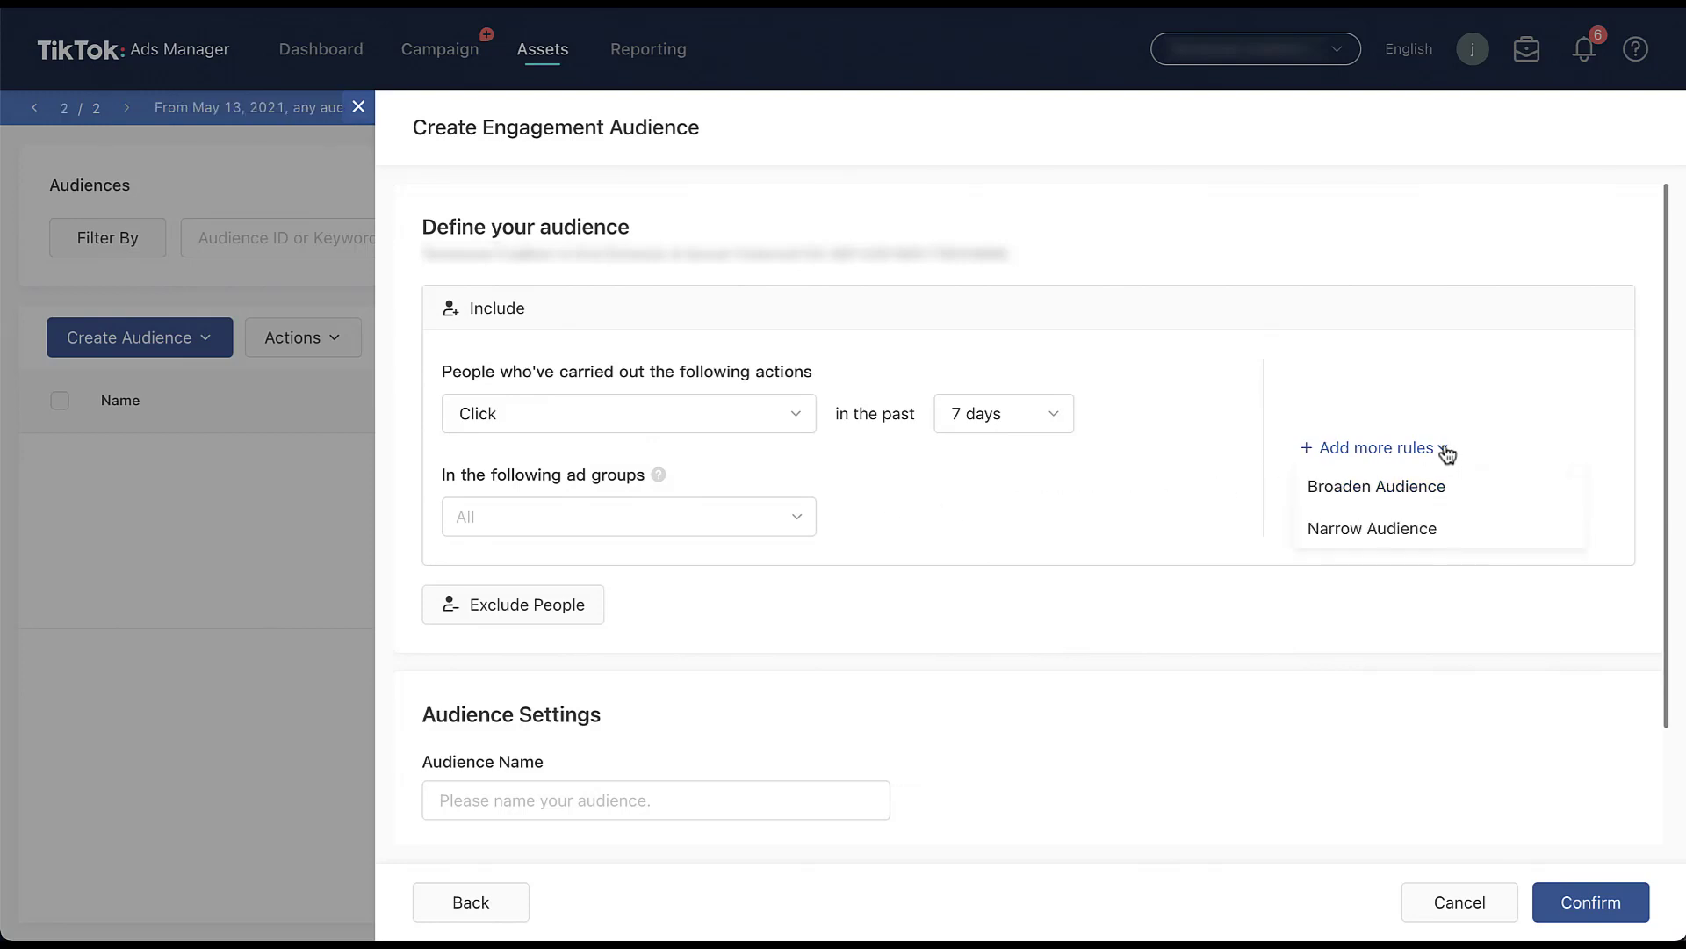
click(1458, 537)
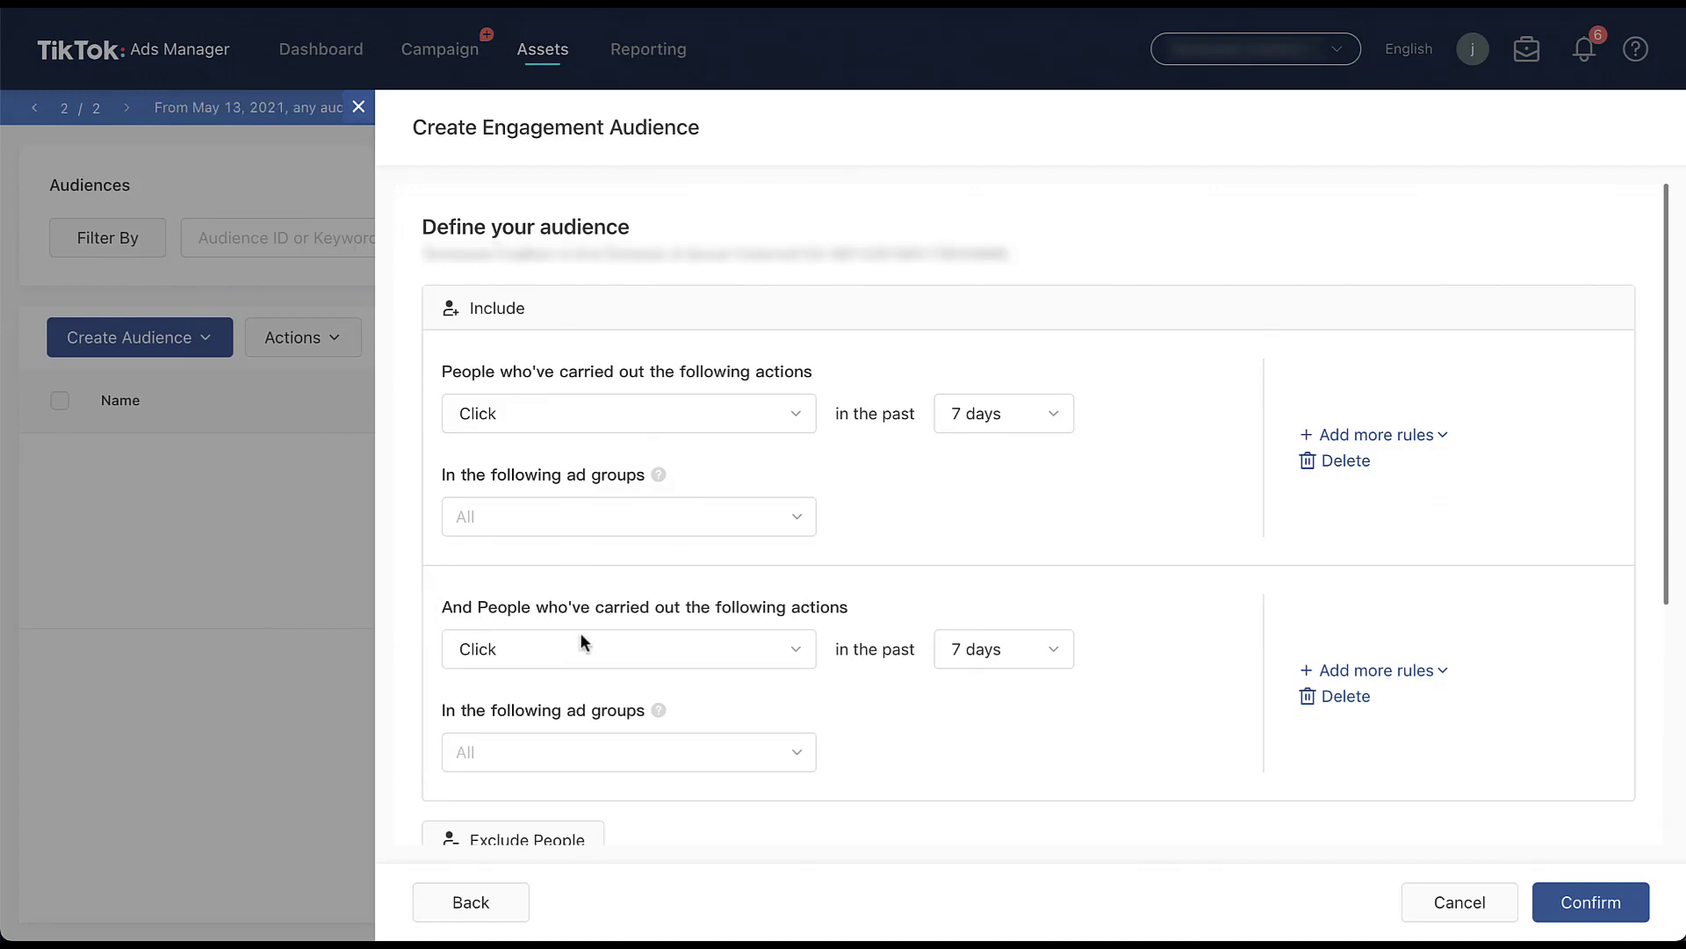
click(792, 646)
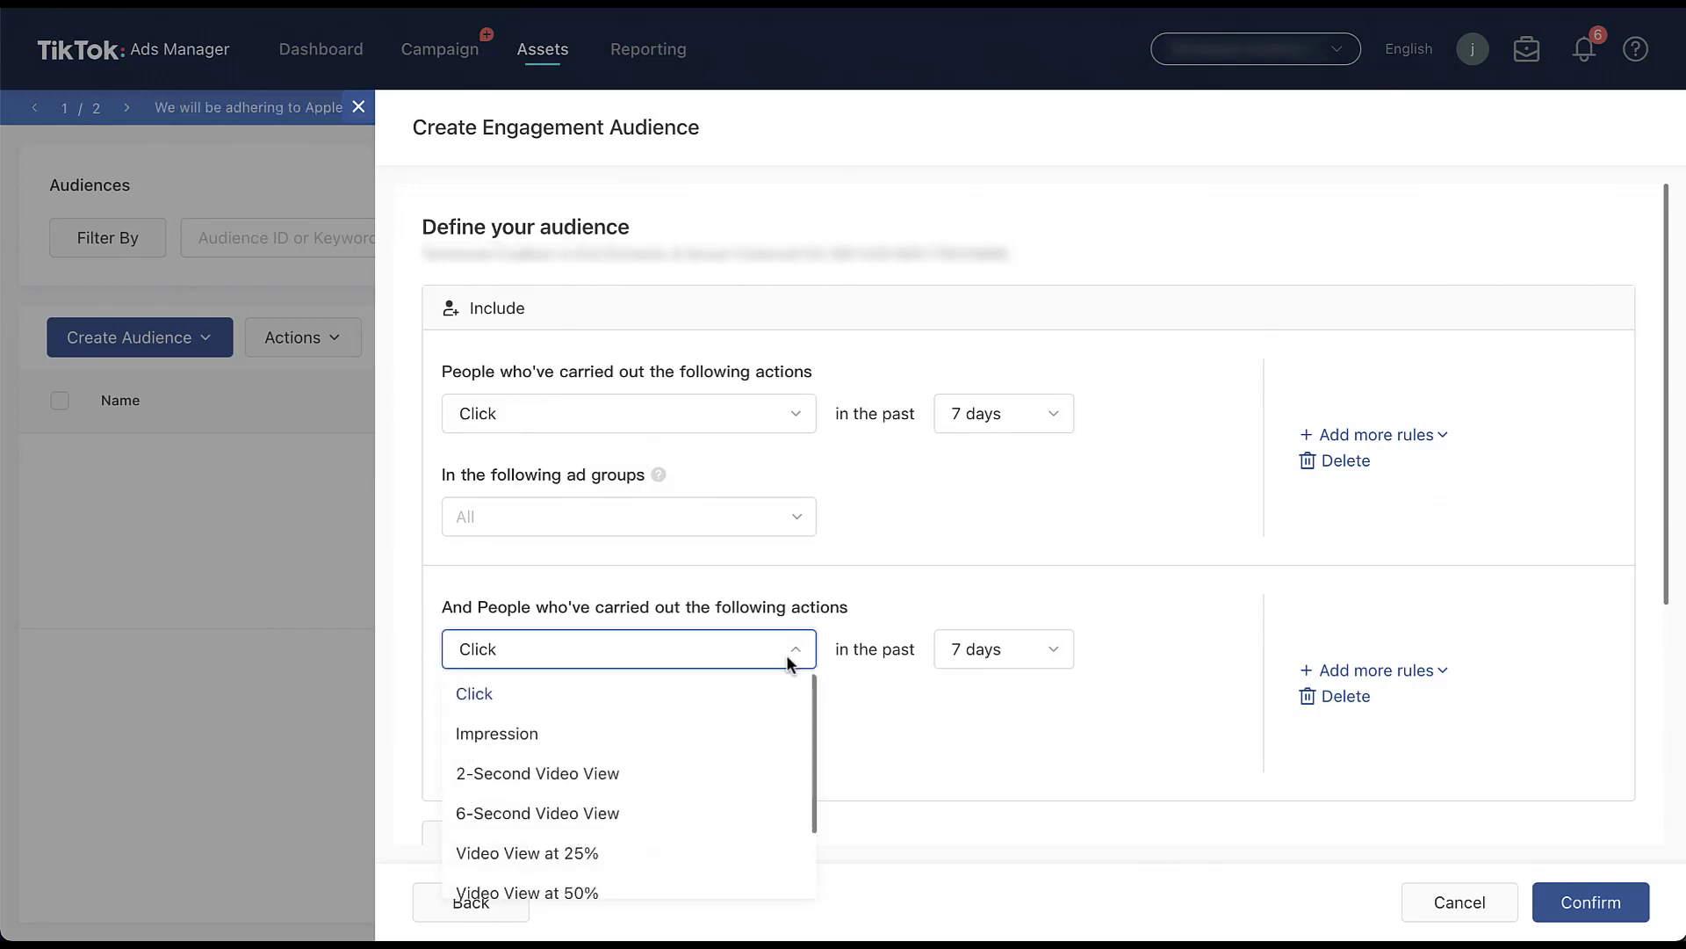
scroll(746, 794, down, 2)
scroll(751, 794, up, 2)
click(1082, 594)
click(1061, 644)
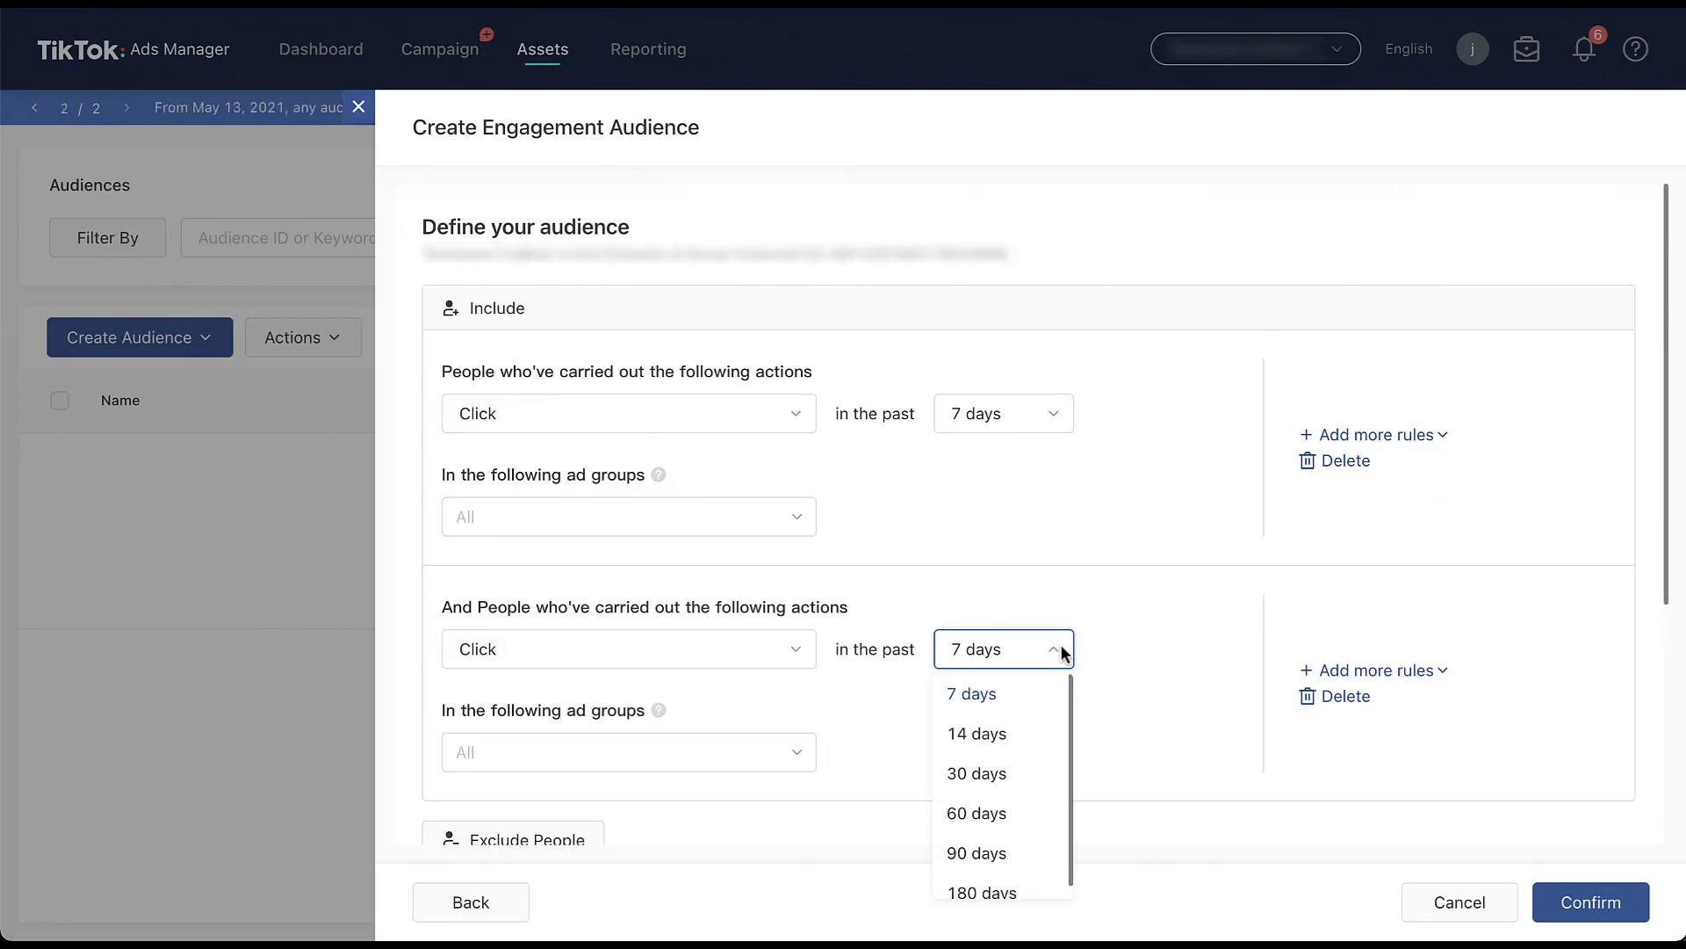
click(1119, 634)
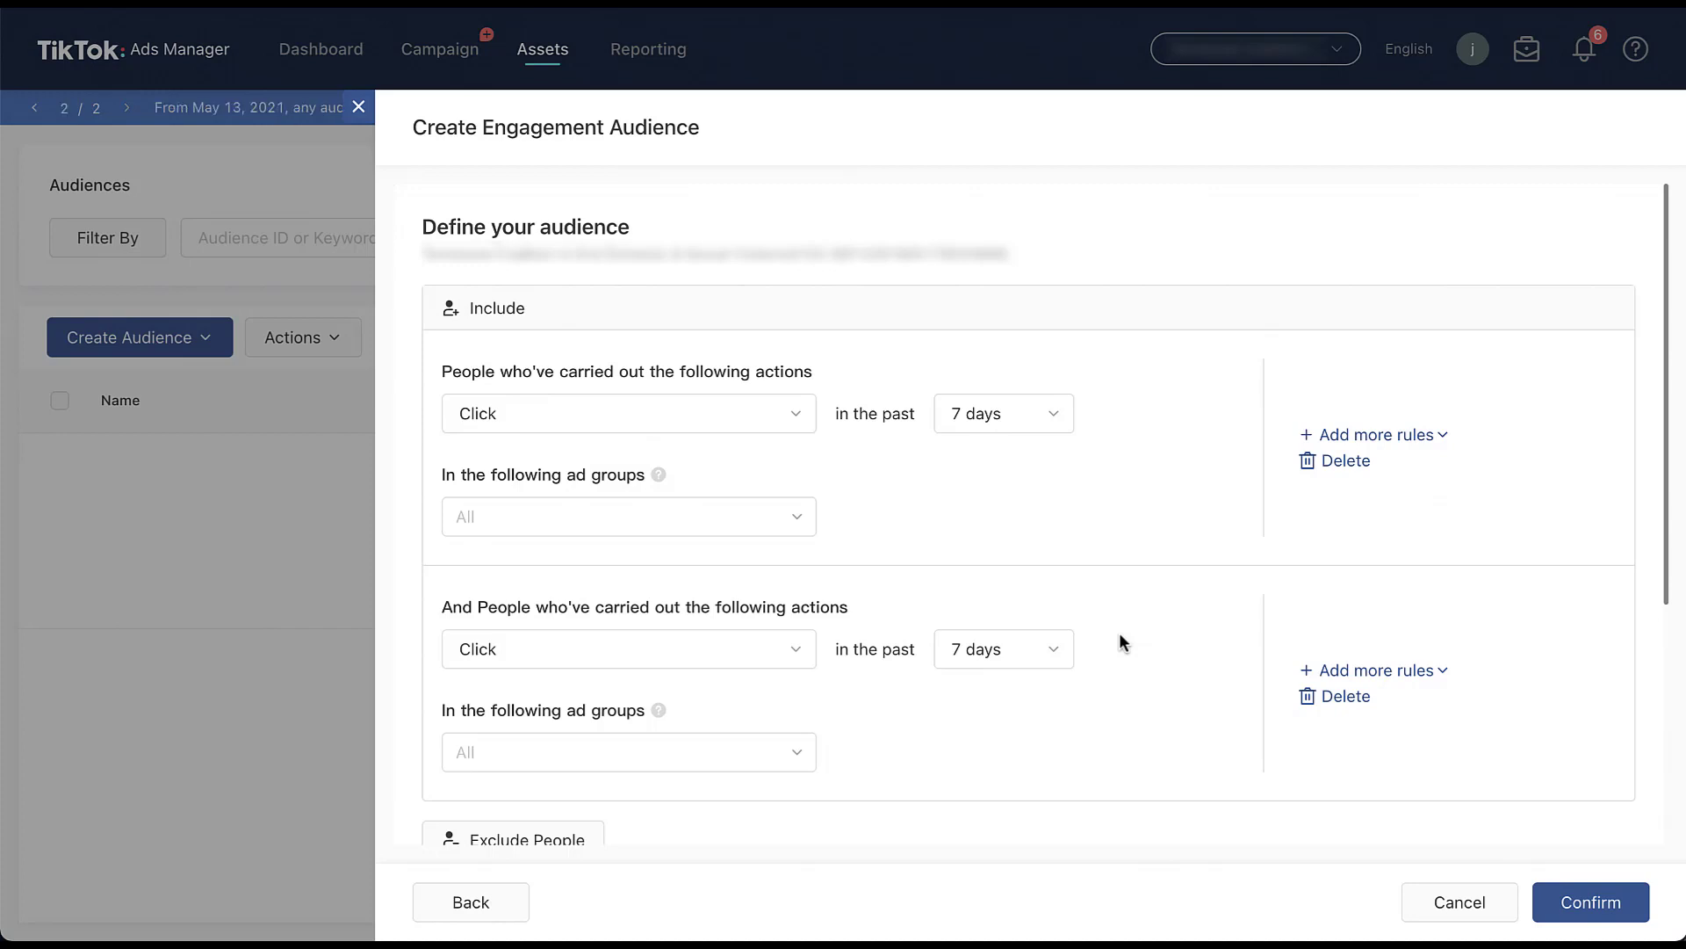
click(1346, 695)
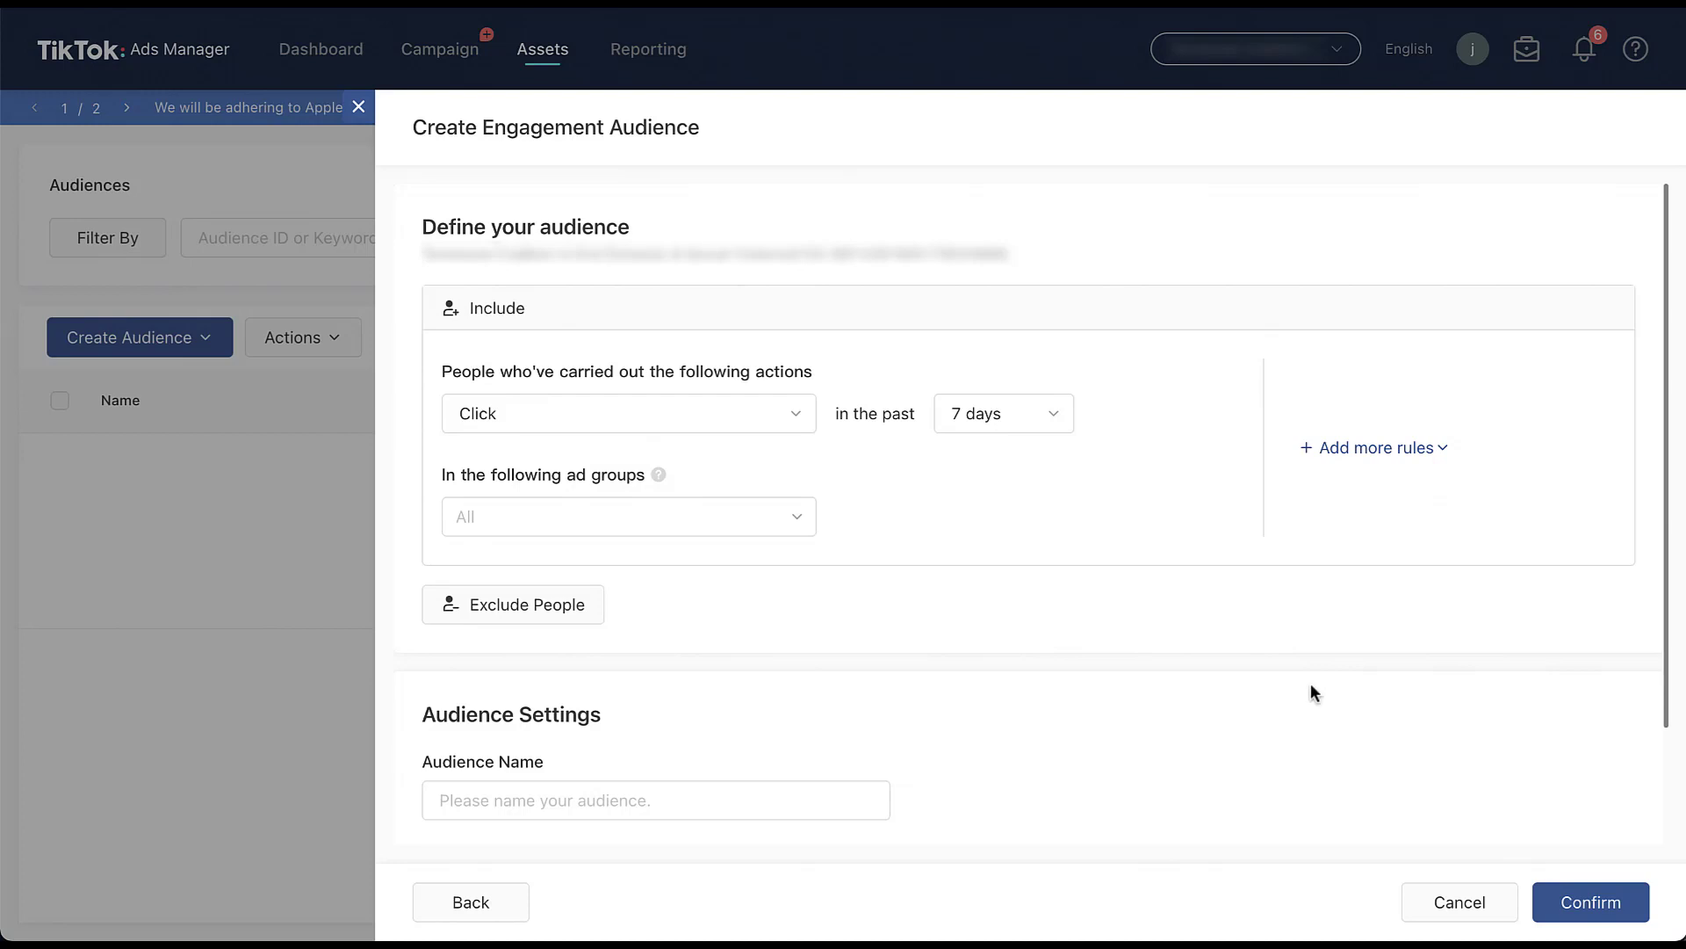
- Add an exclude rule to the engagement audience, then remove it again
click(577, 609)
scroll(576, 604, down, 3)
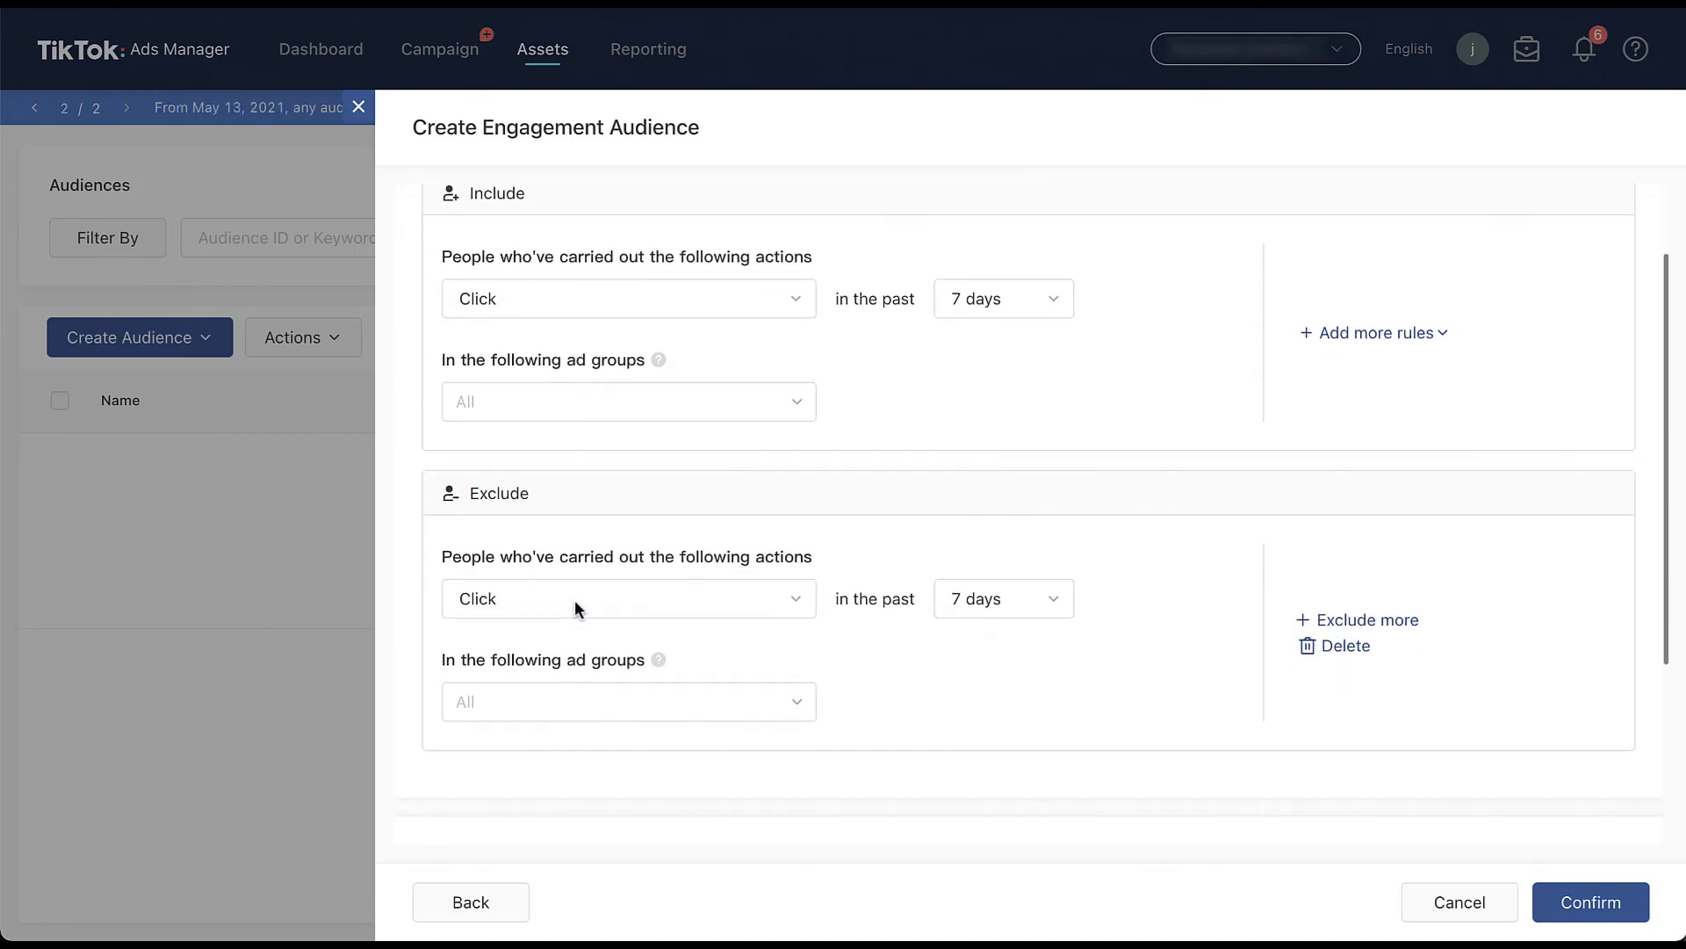
scroll(575, 602, down, 4)
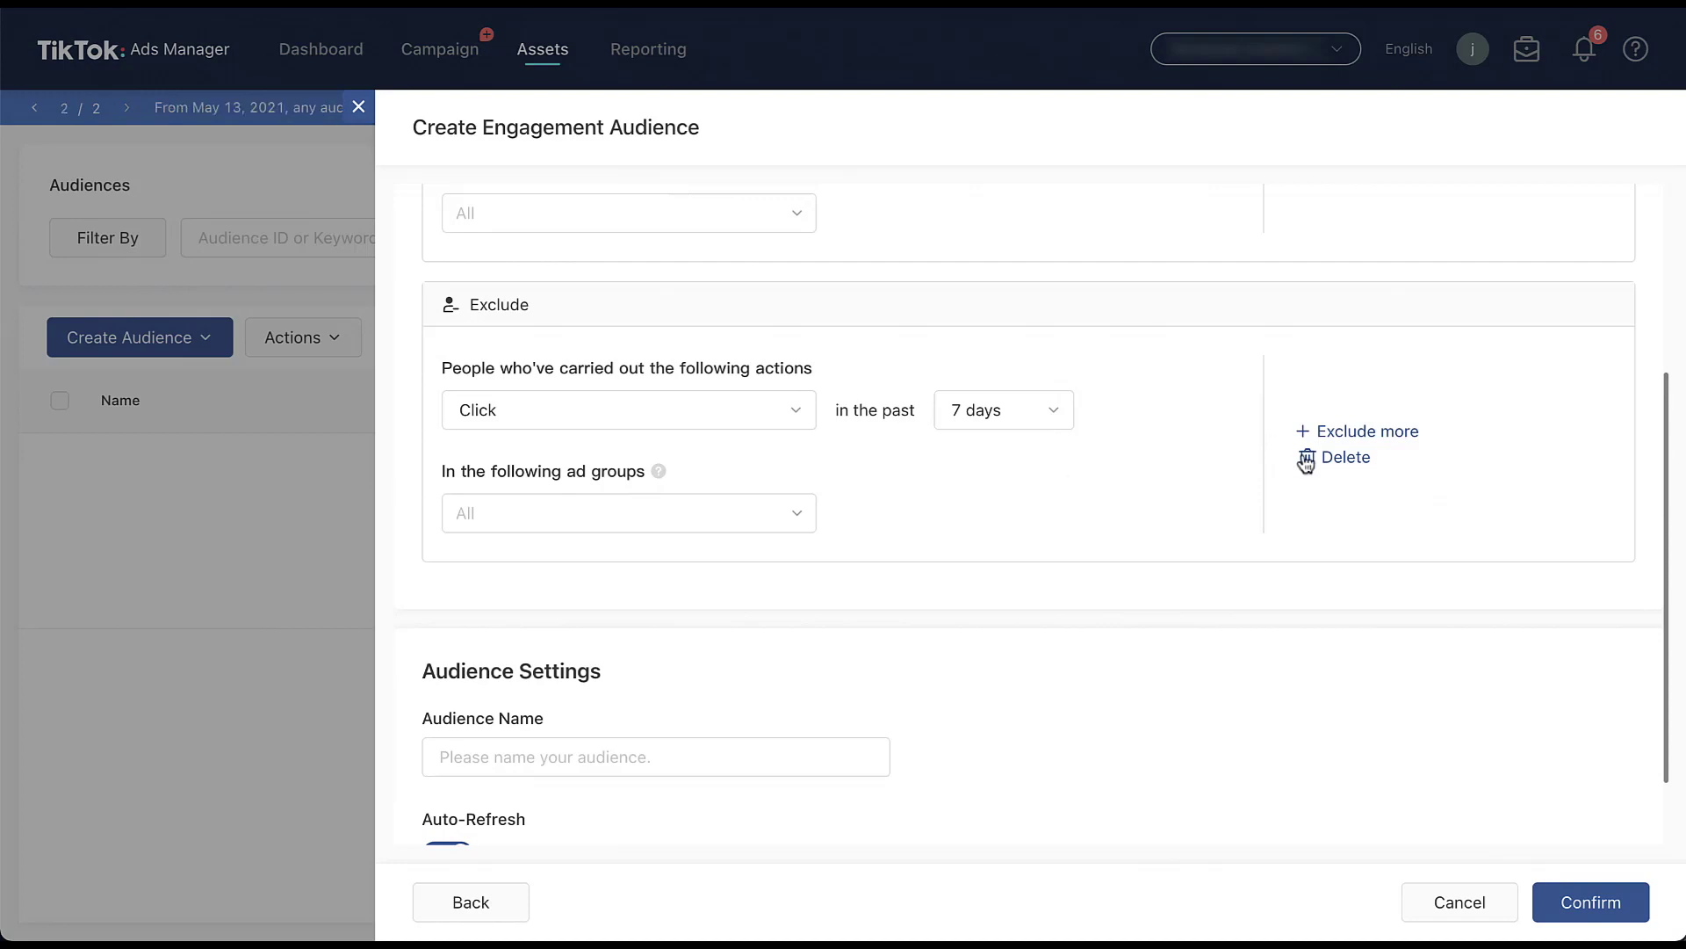
click(1350, 455)
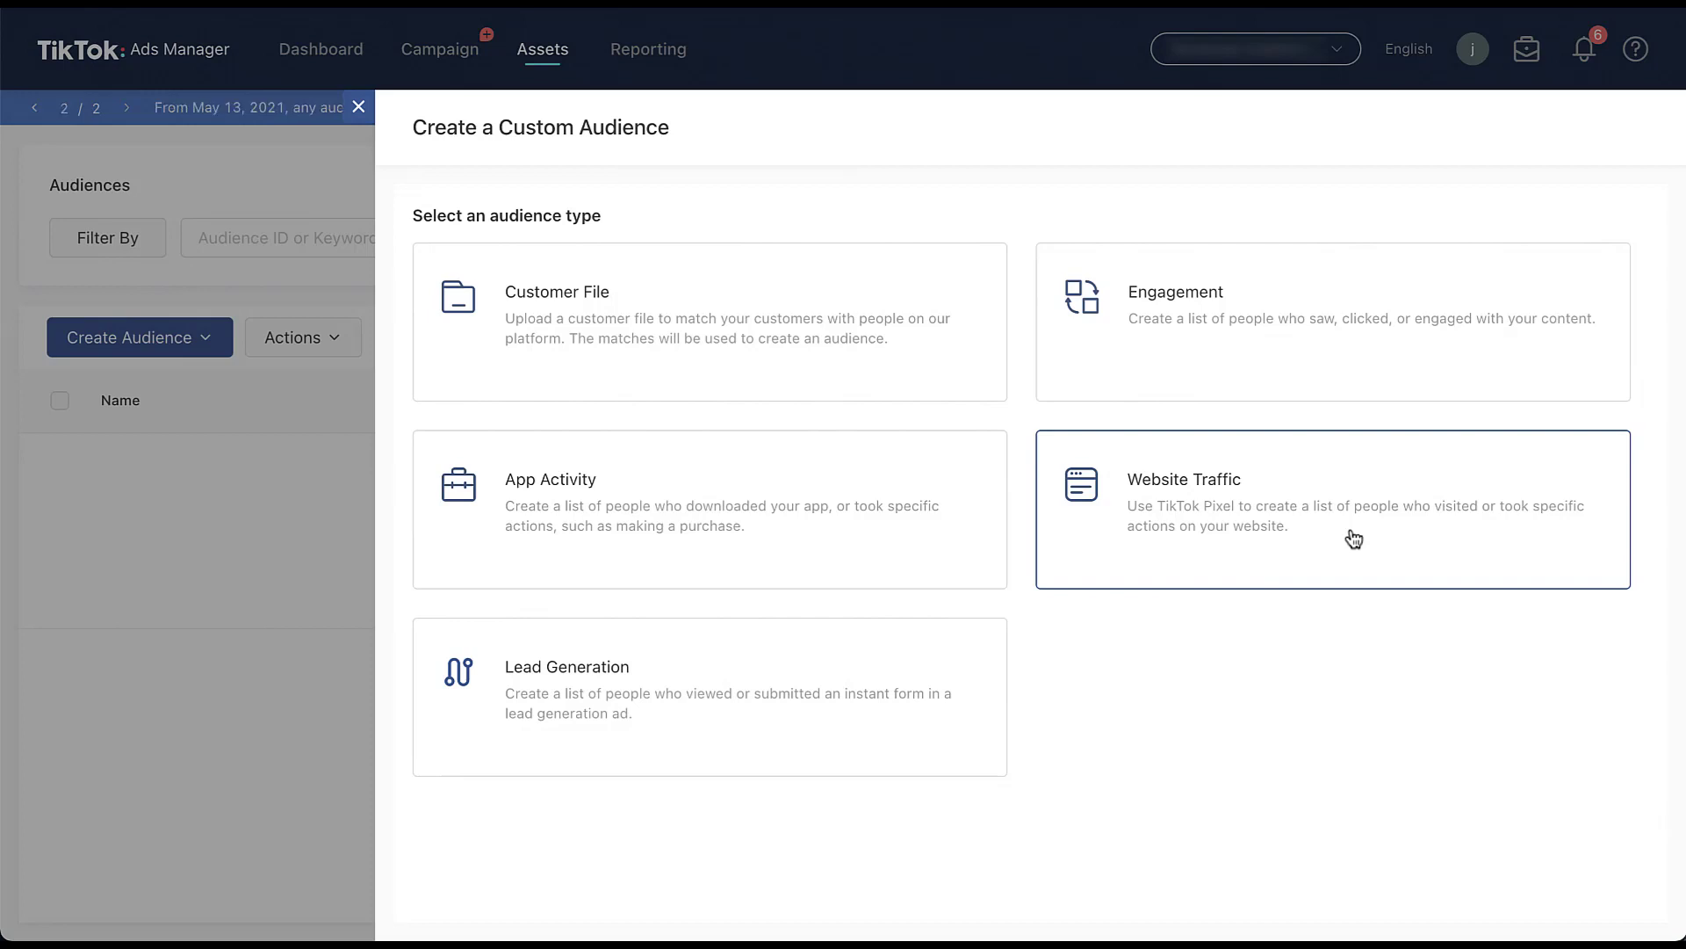
- Choose Website Traffic to get a form defaulting to Page View over 30 days
click(1354, 538)
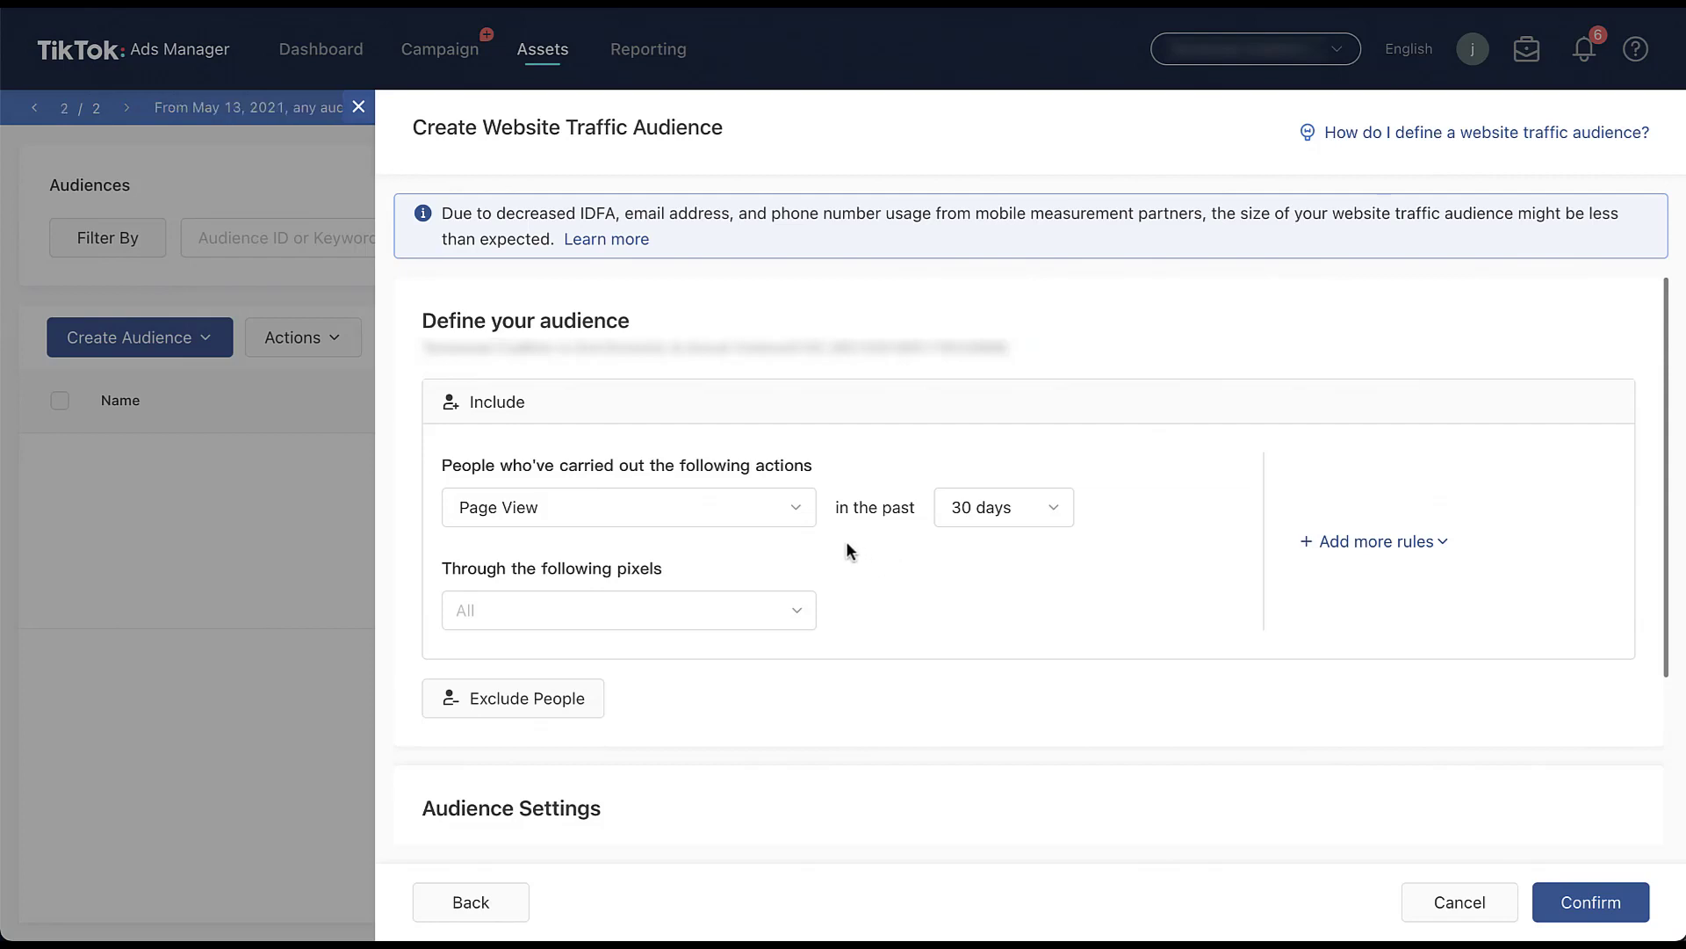
click(797, 513)
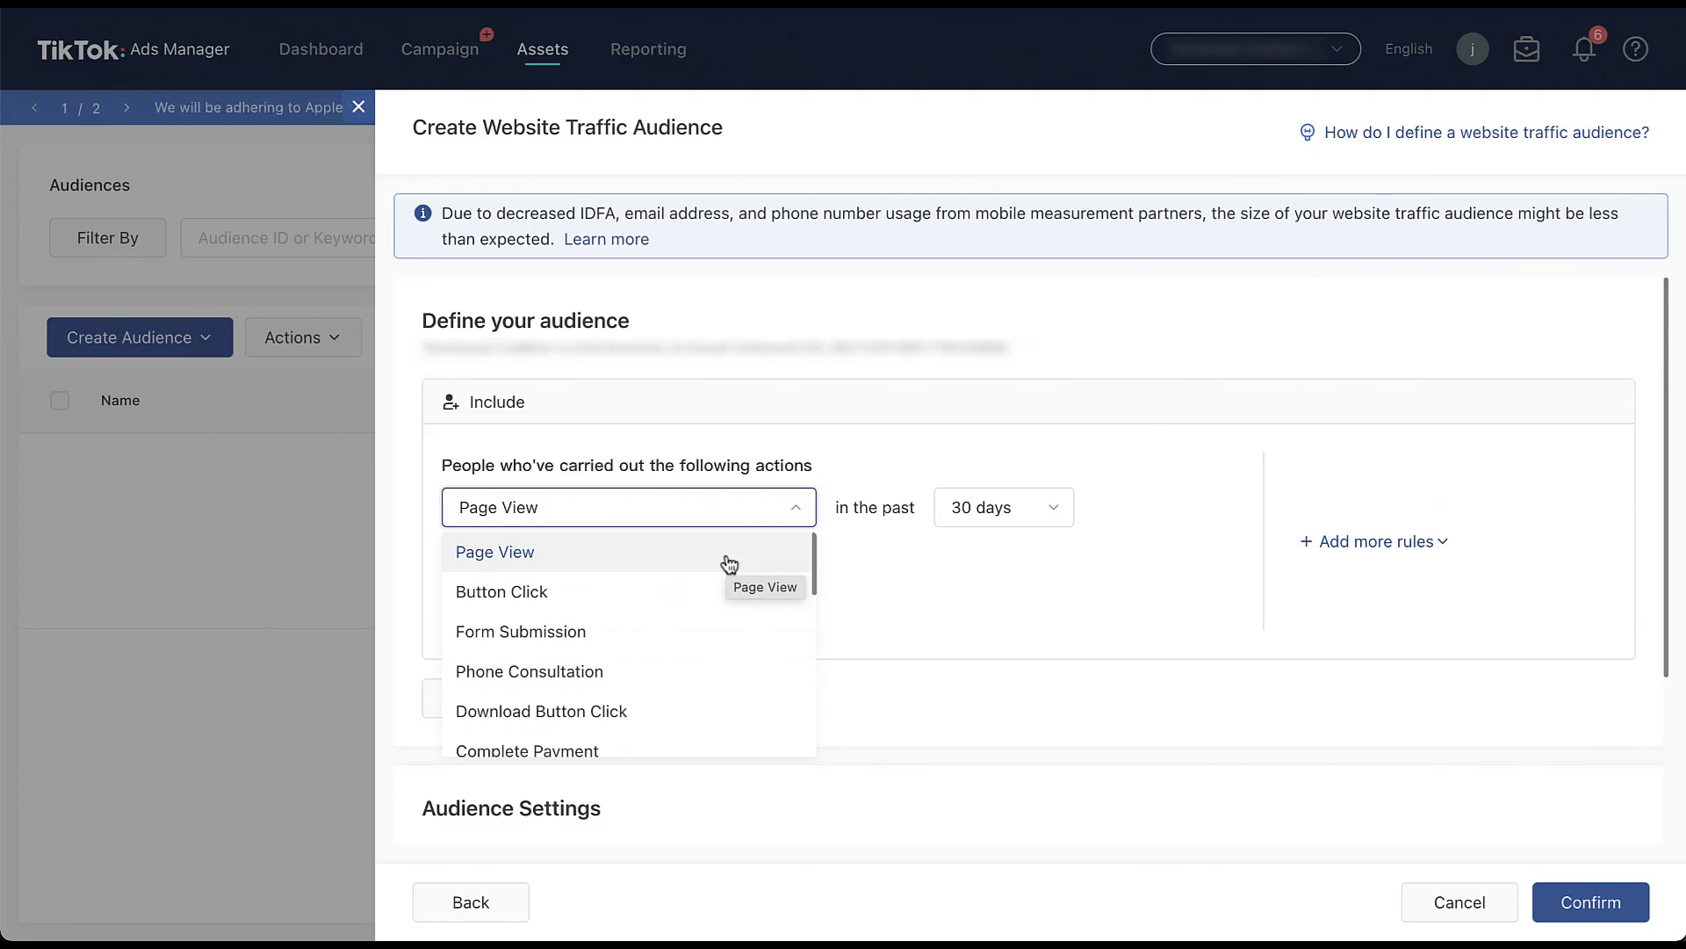
scroll(729, 563, down, 3)
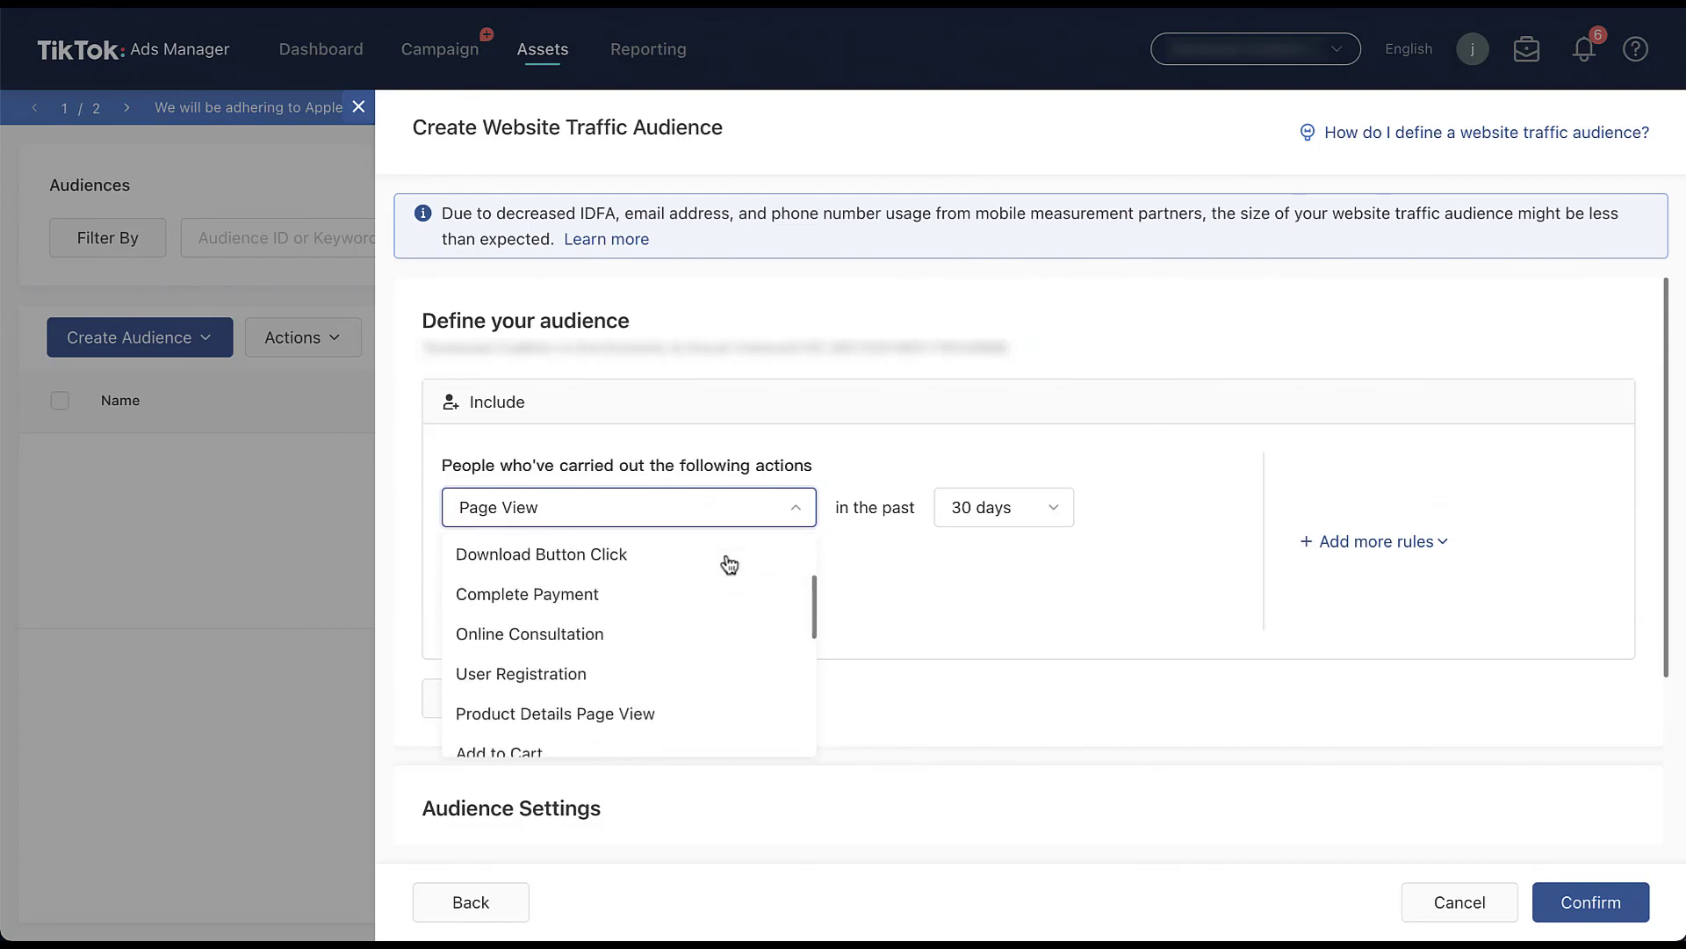
scroll(729, 563, down, 3)
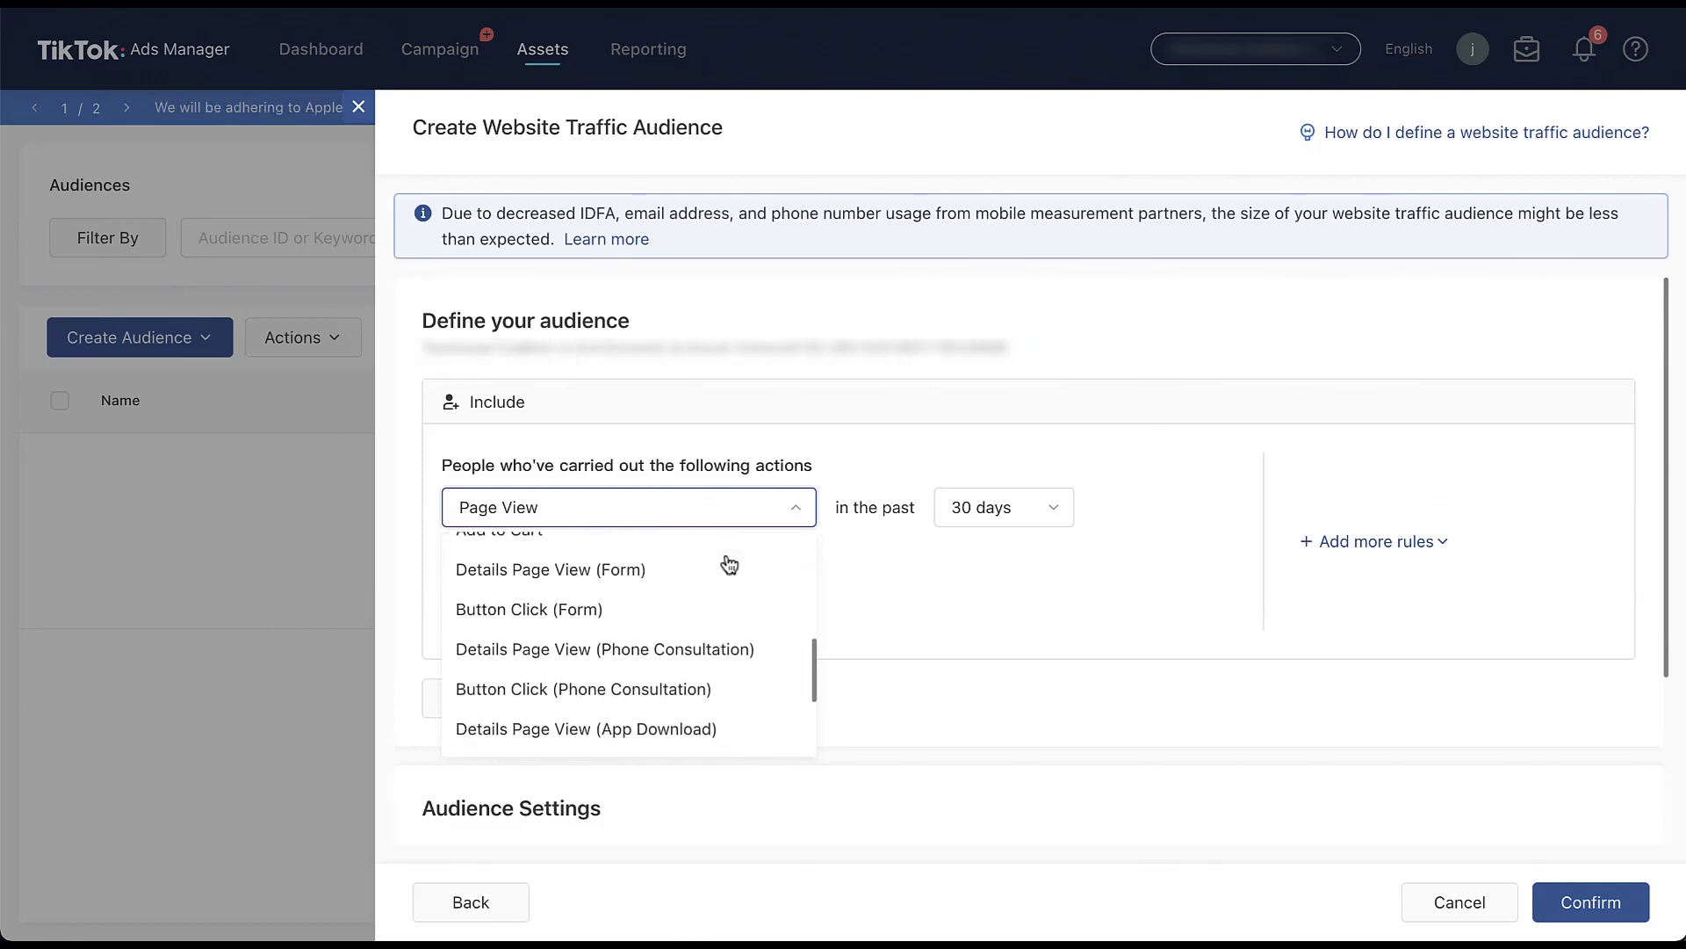
scroll(729, 563, down, 3)
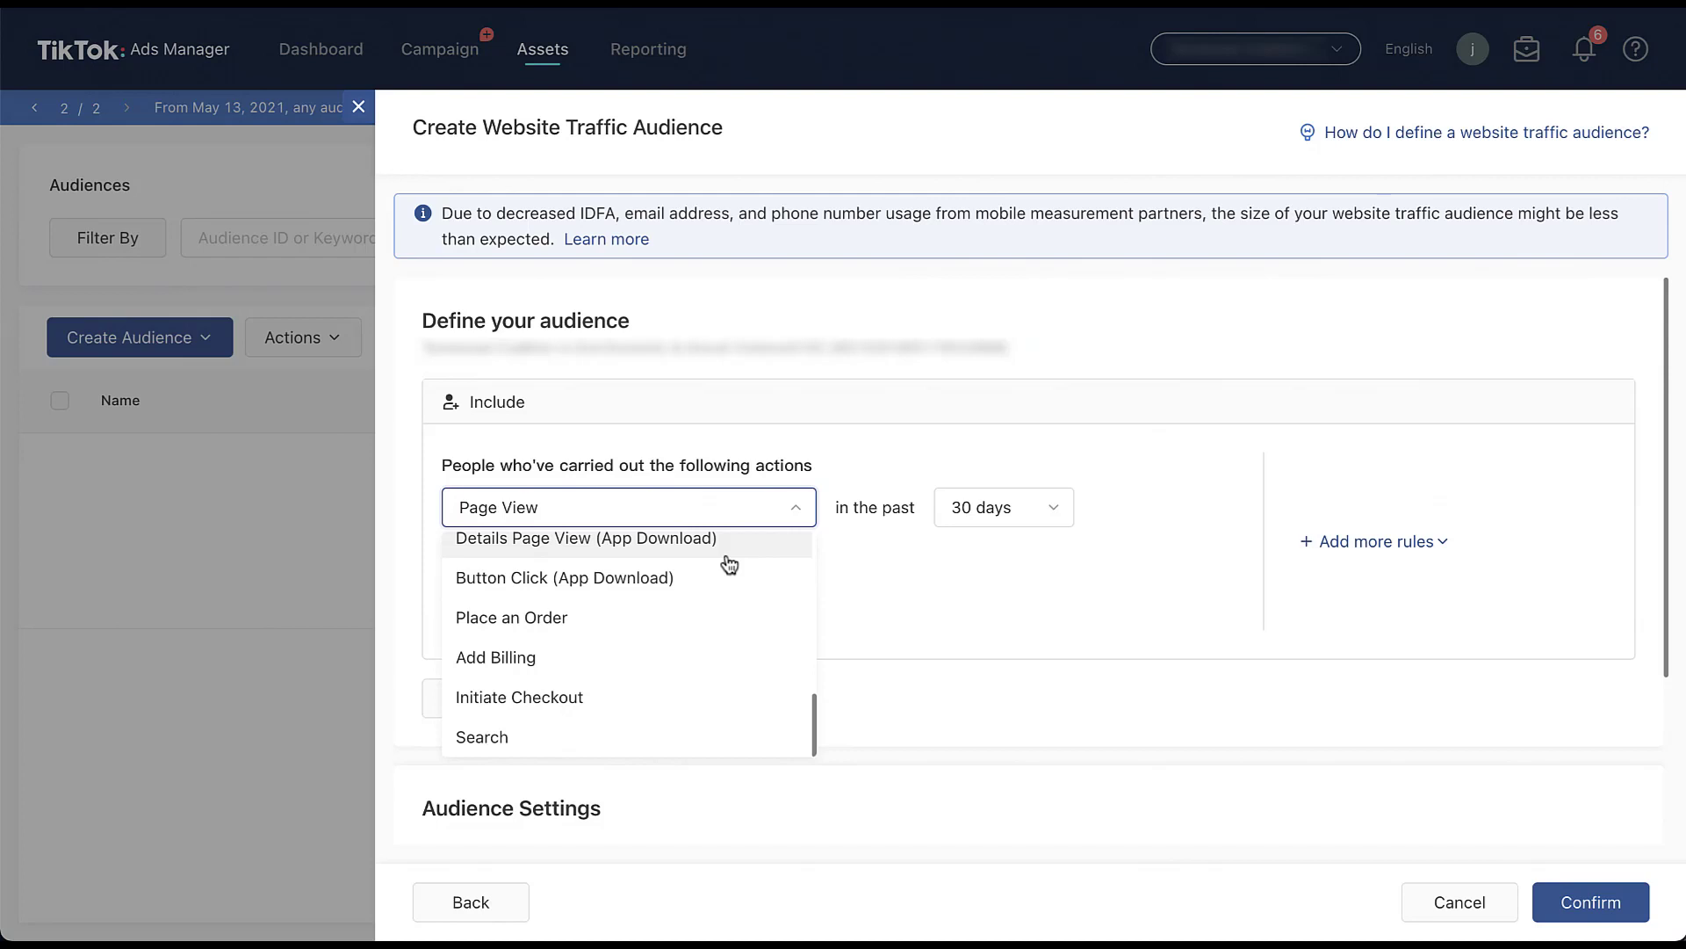
scroll(729, 563, up, 5)
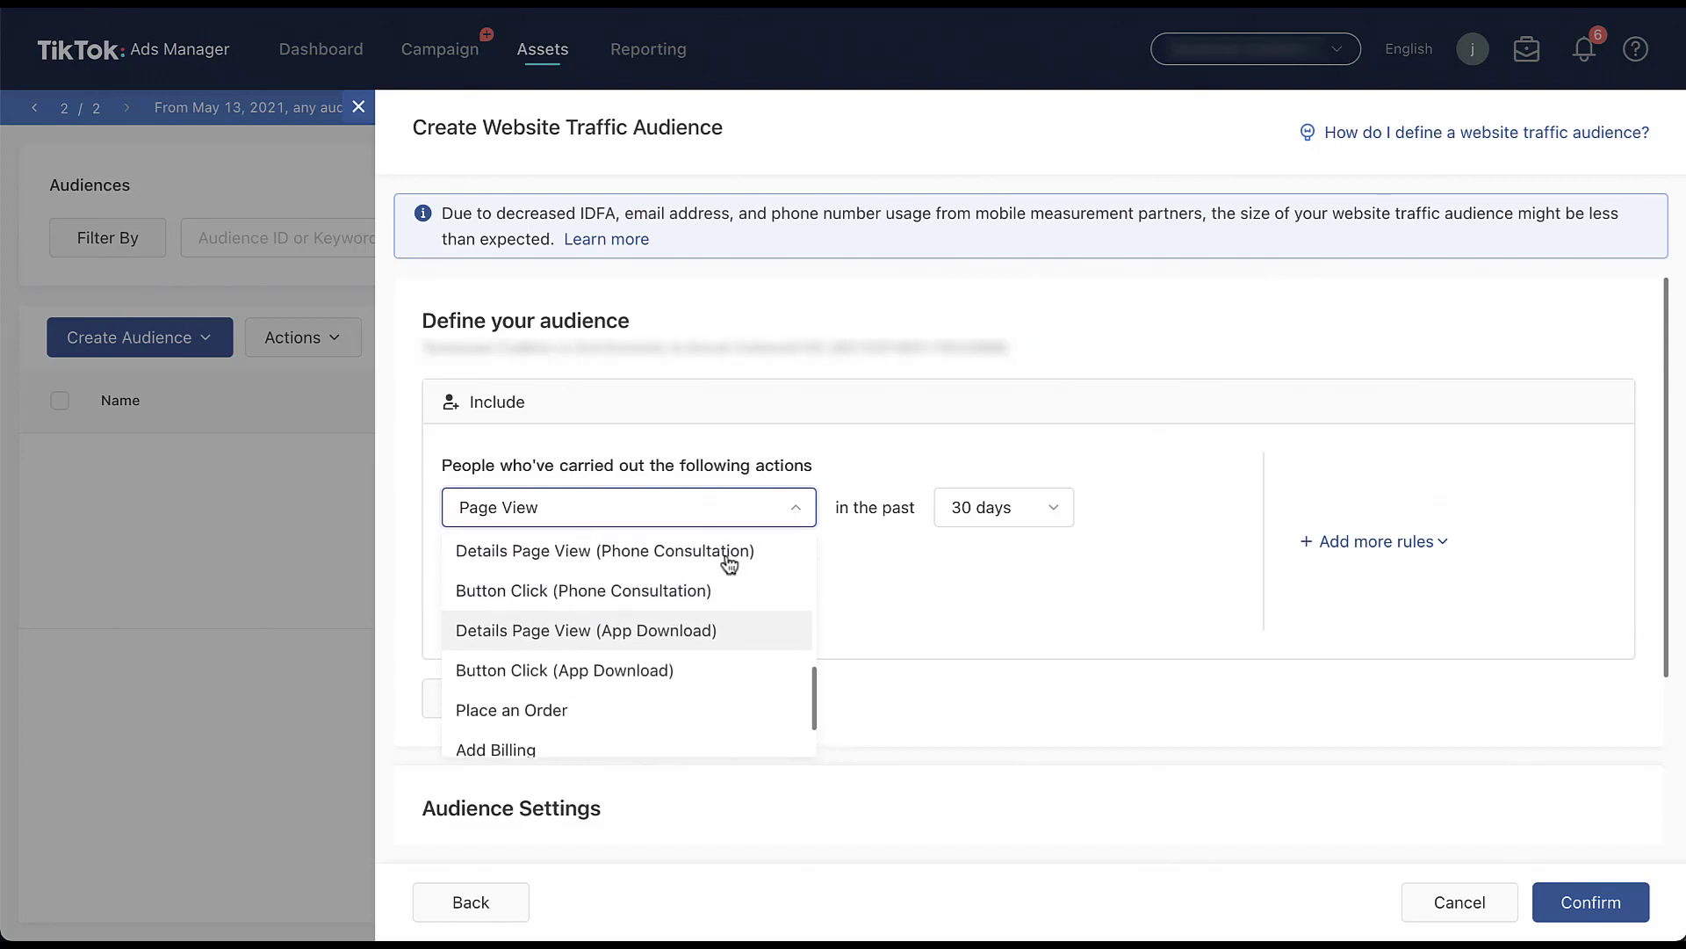
scroll(729, 563, up, 3)
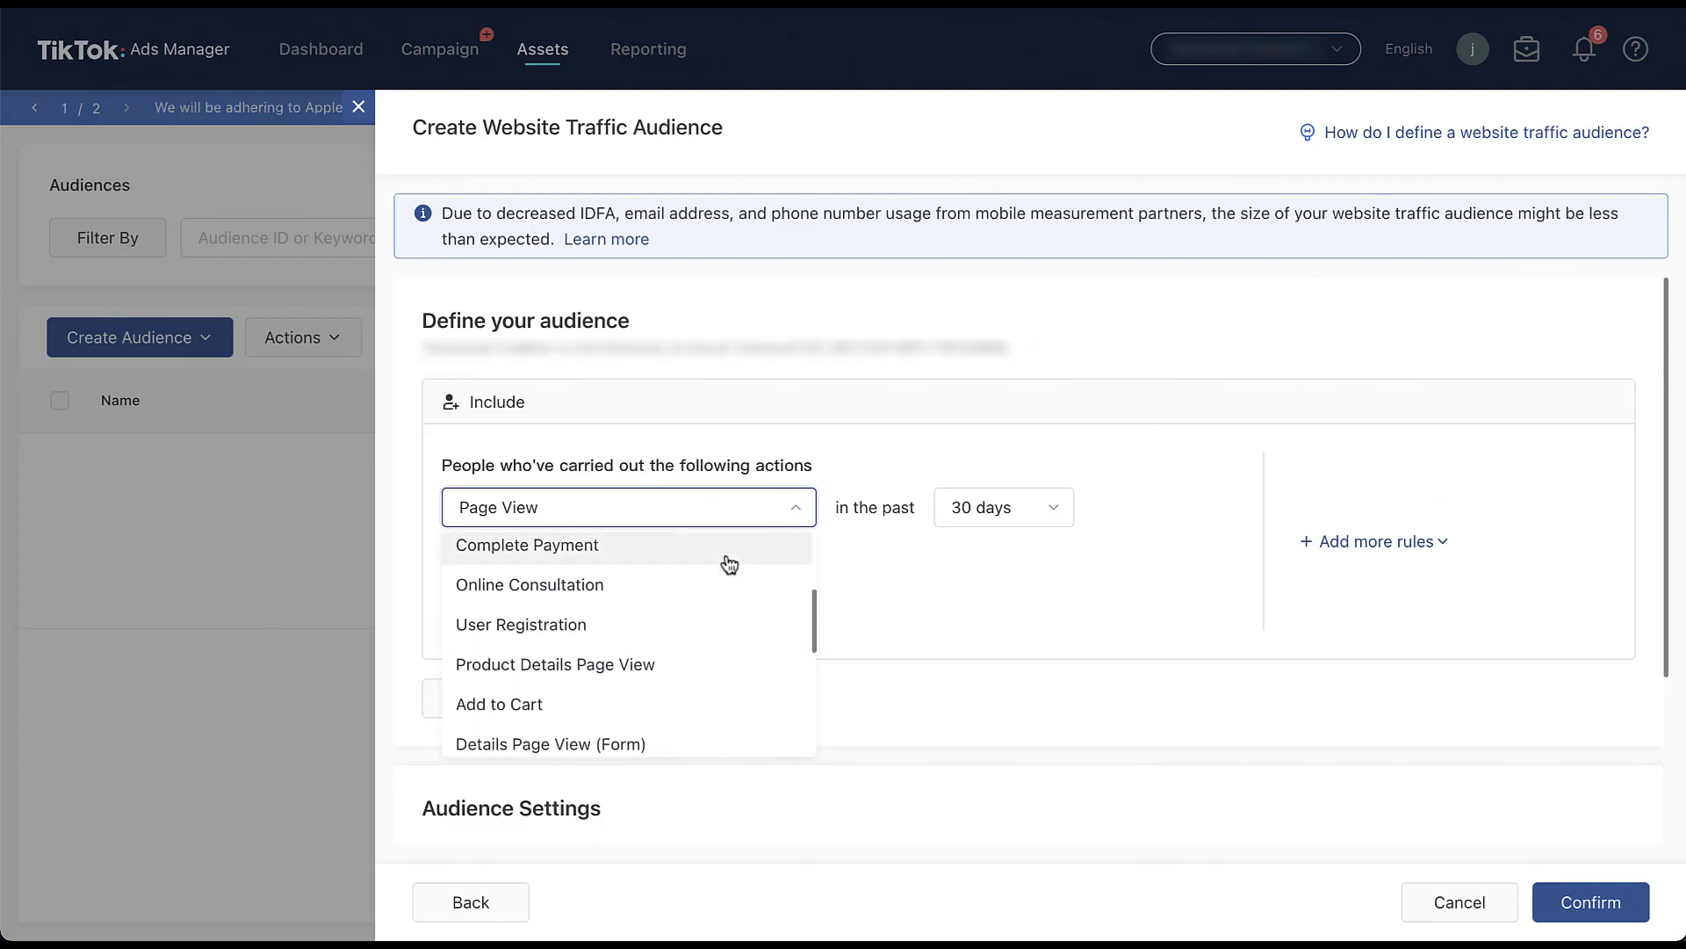
scroll(729, 563, up, 4)
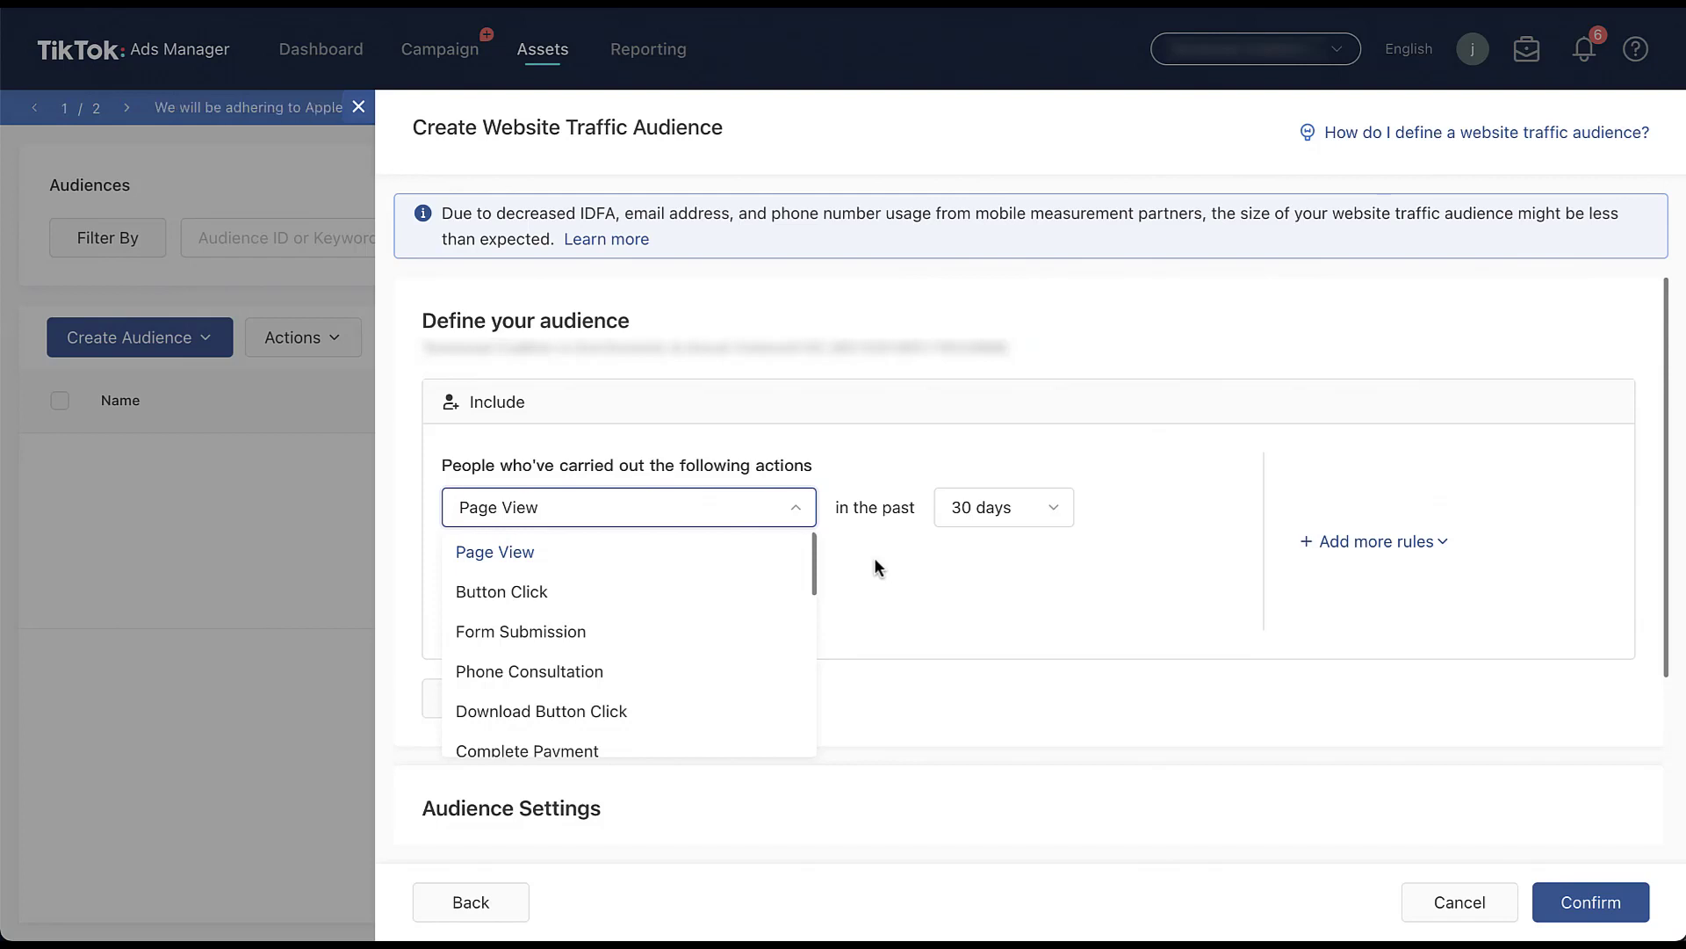
click(875, 560)
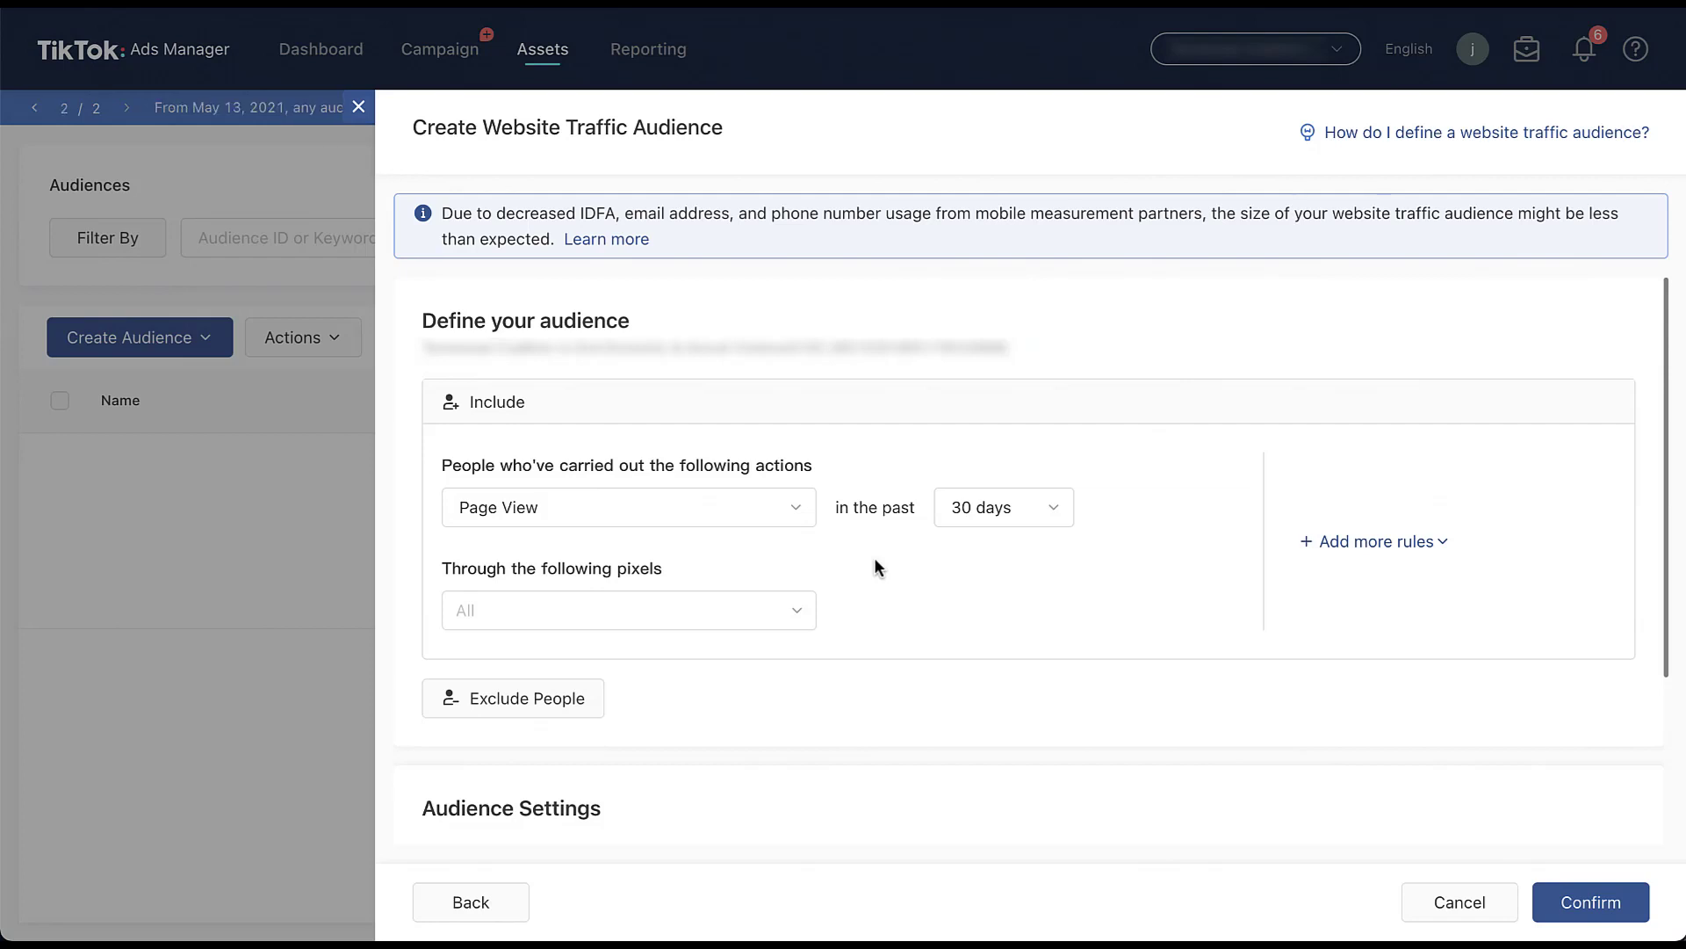
- Review the lookback period options without changing 30 days, and scroll down the form
click(1058, 506)
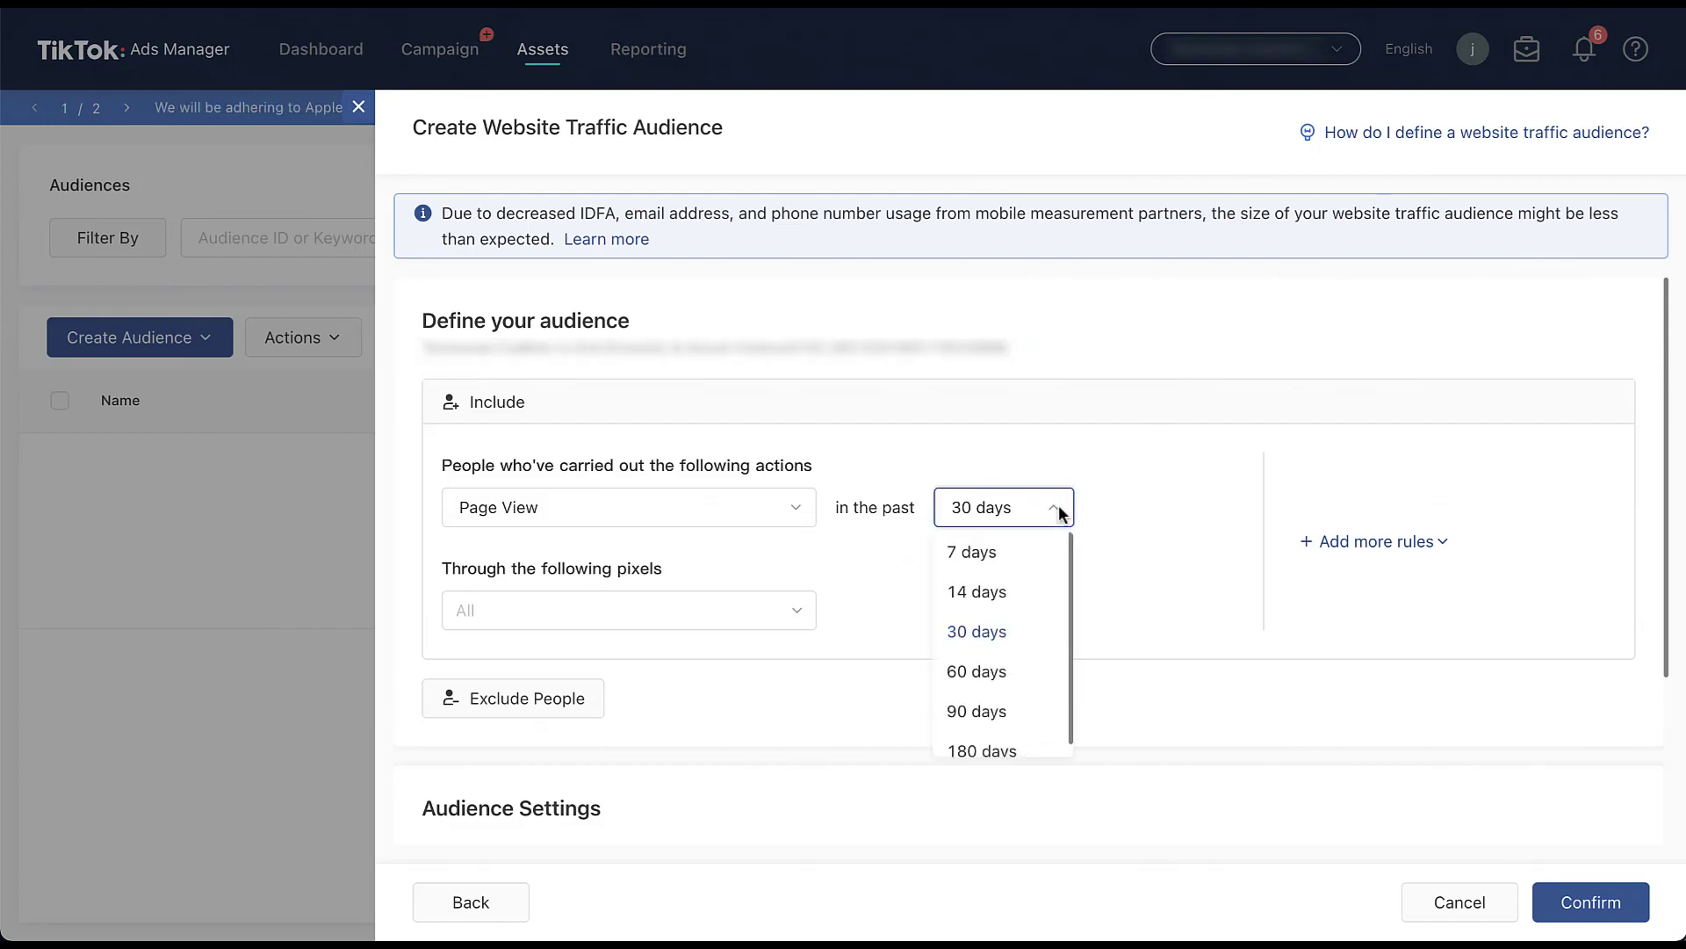
click(862, 592)
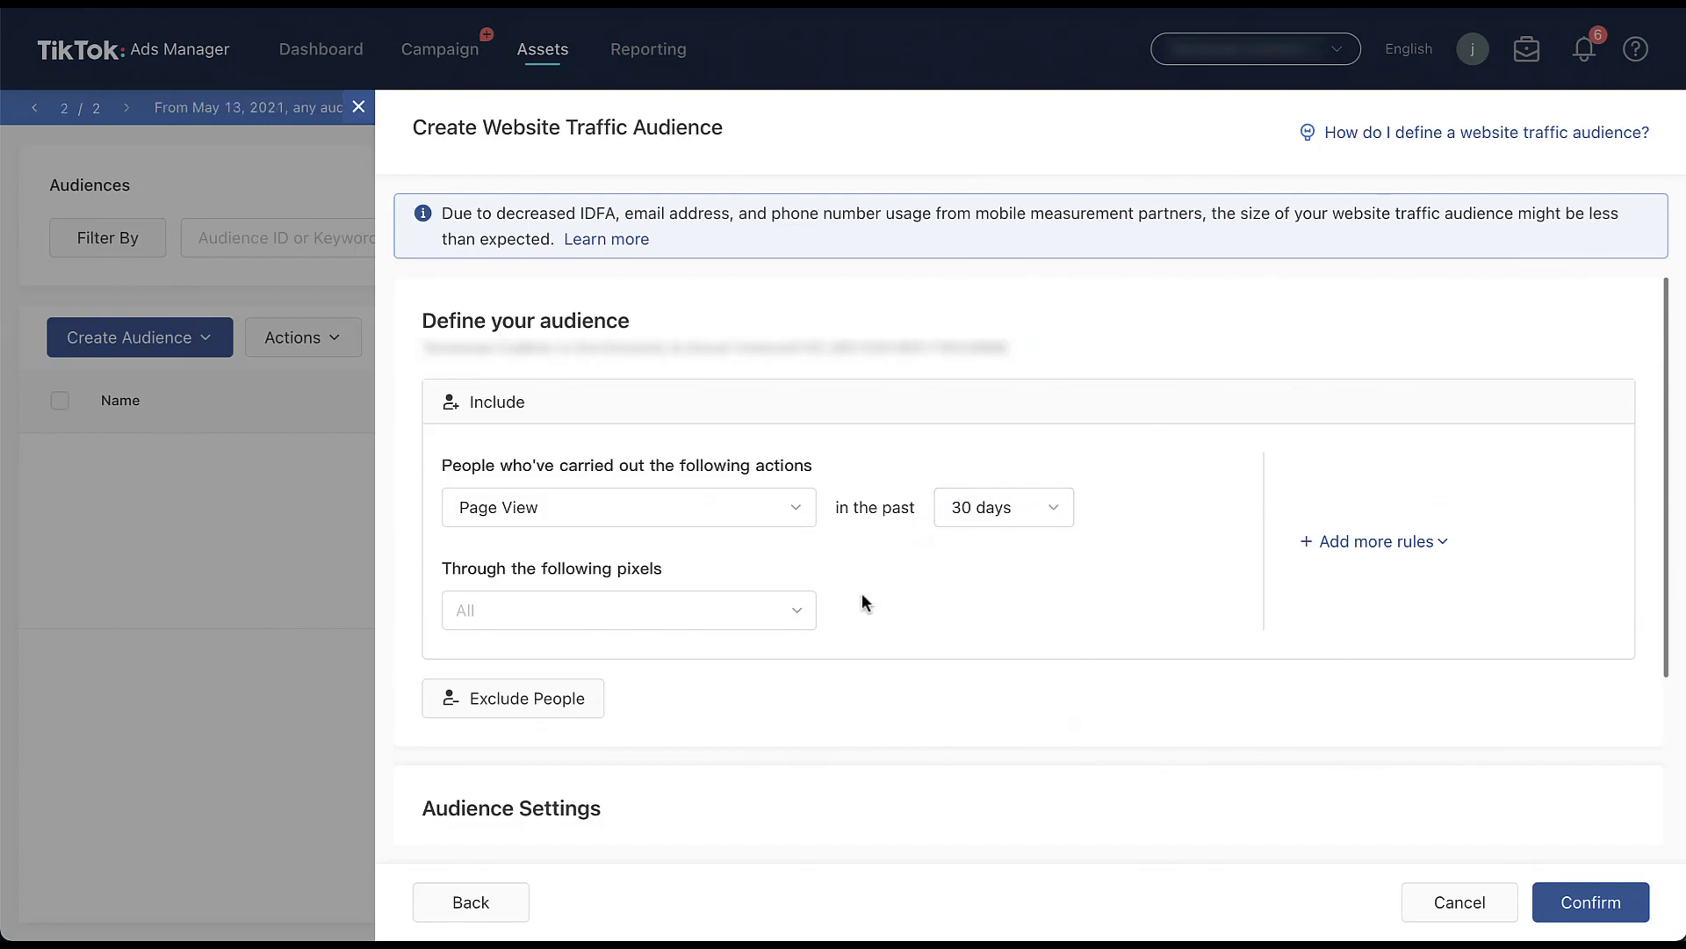
scroll(866, 579, down, 1)
scroll(868, 585, down, 3)
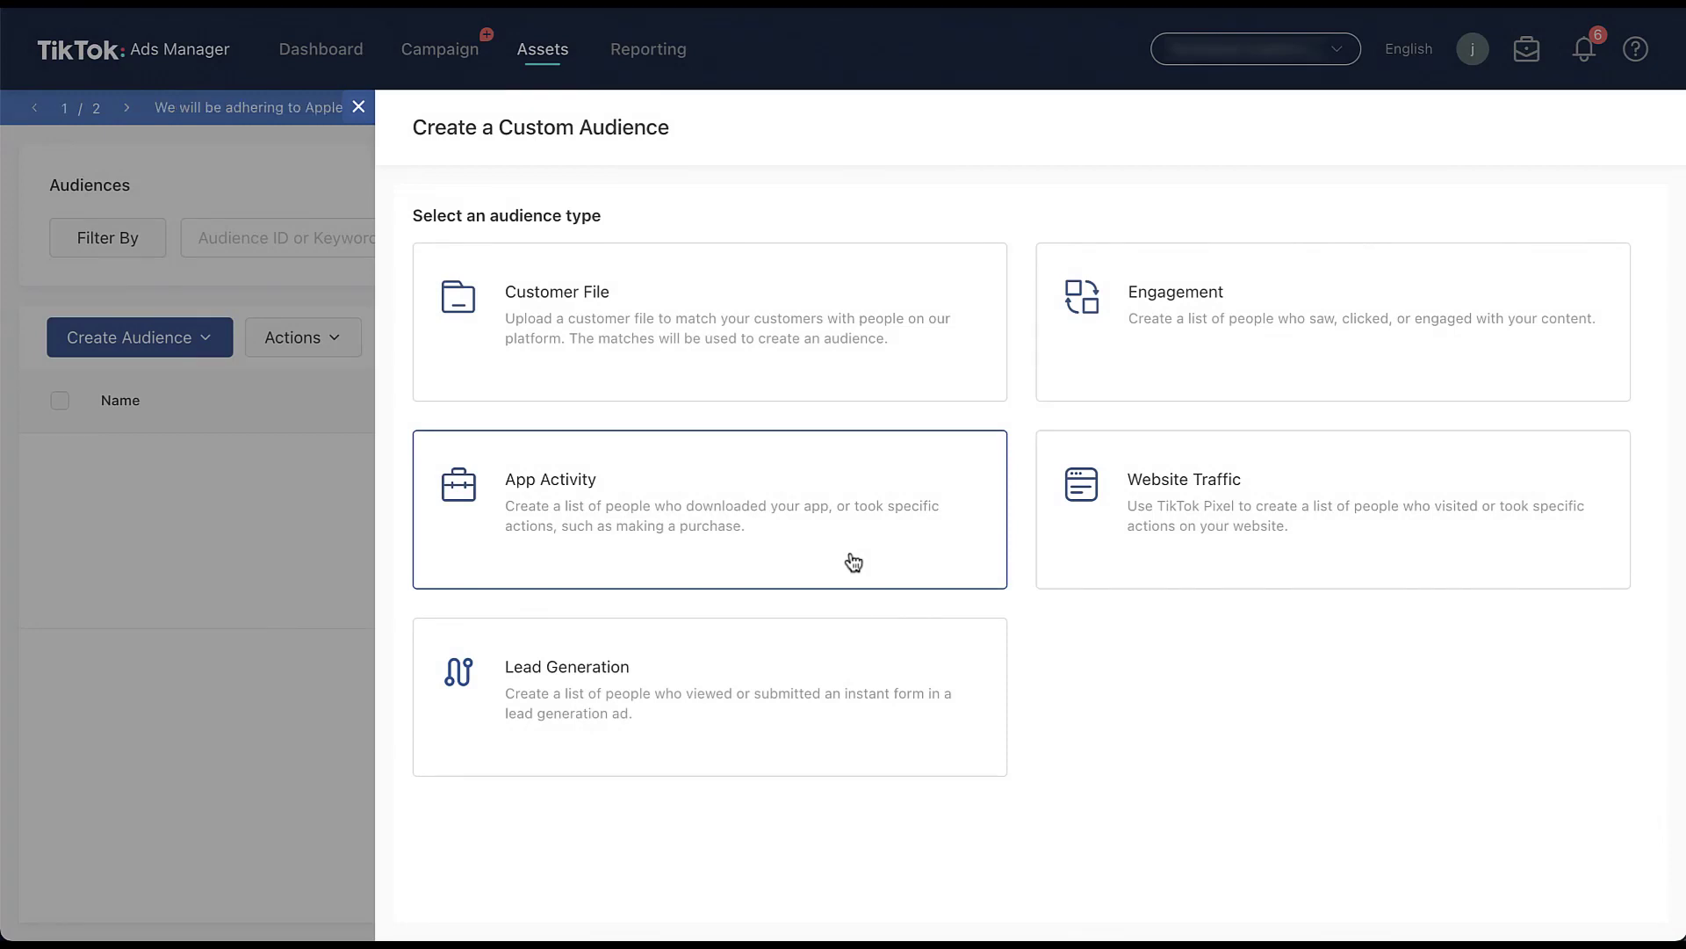
click(853, 562)
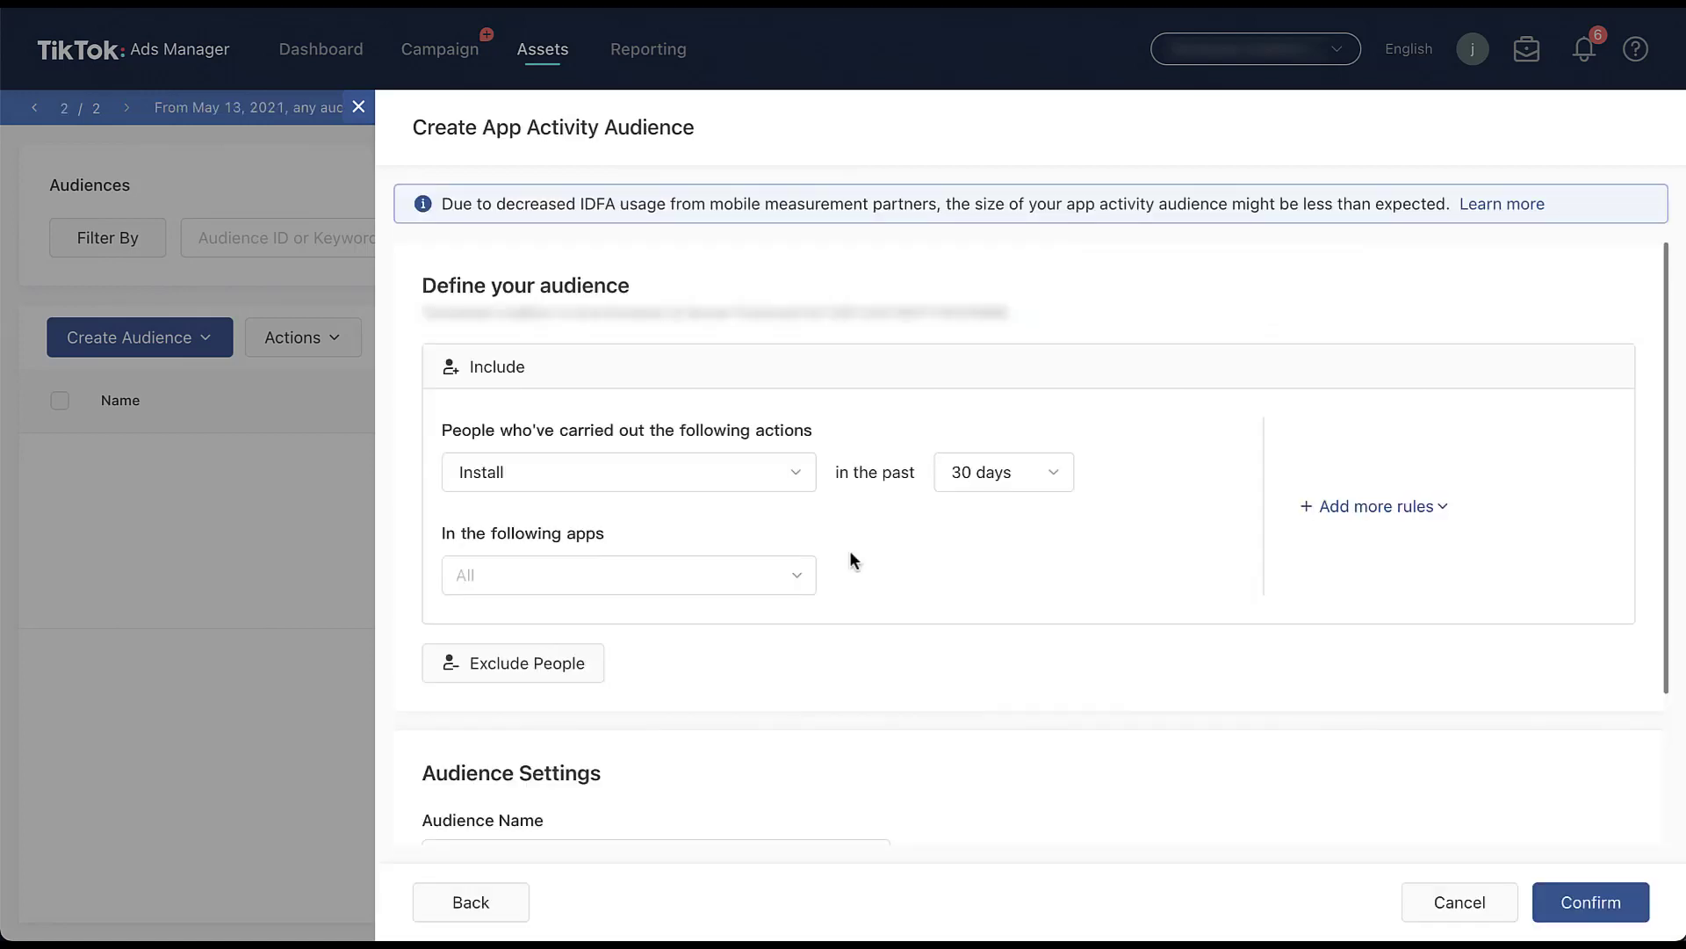
click(800, 476)
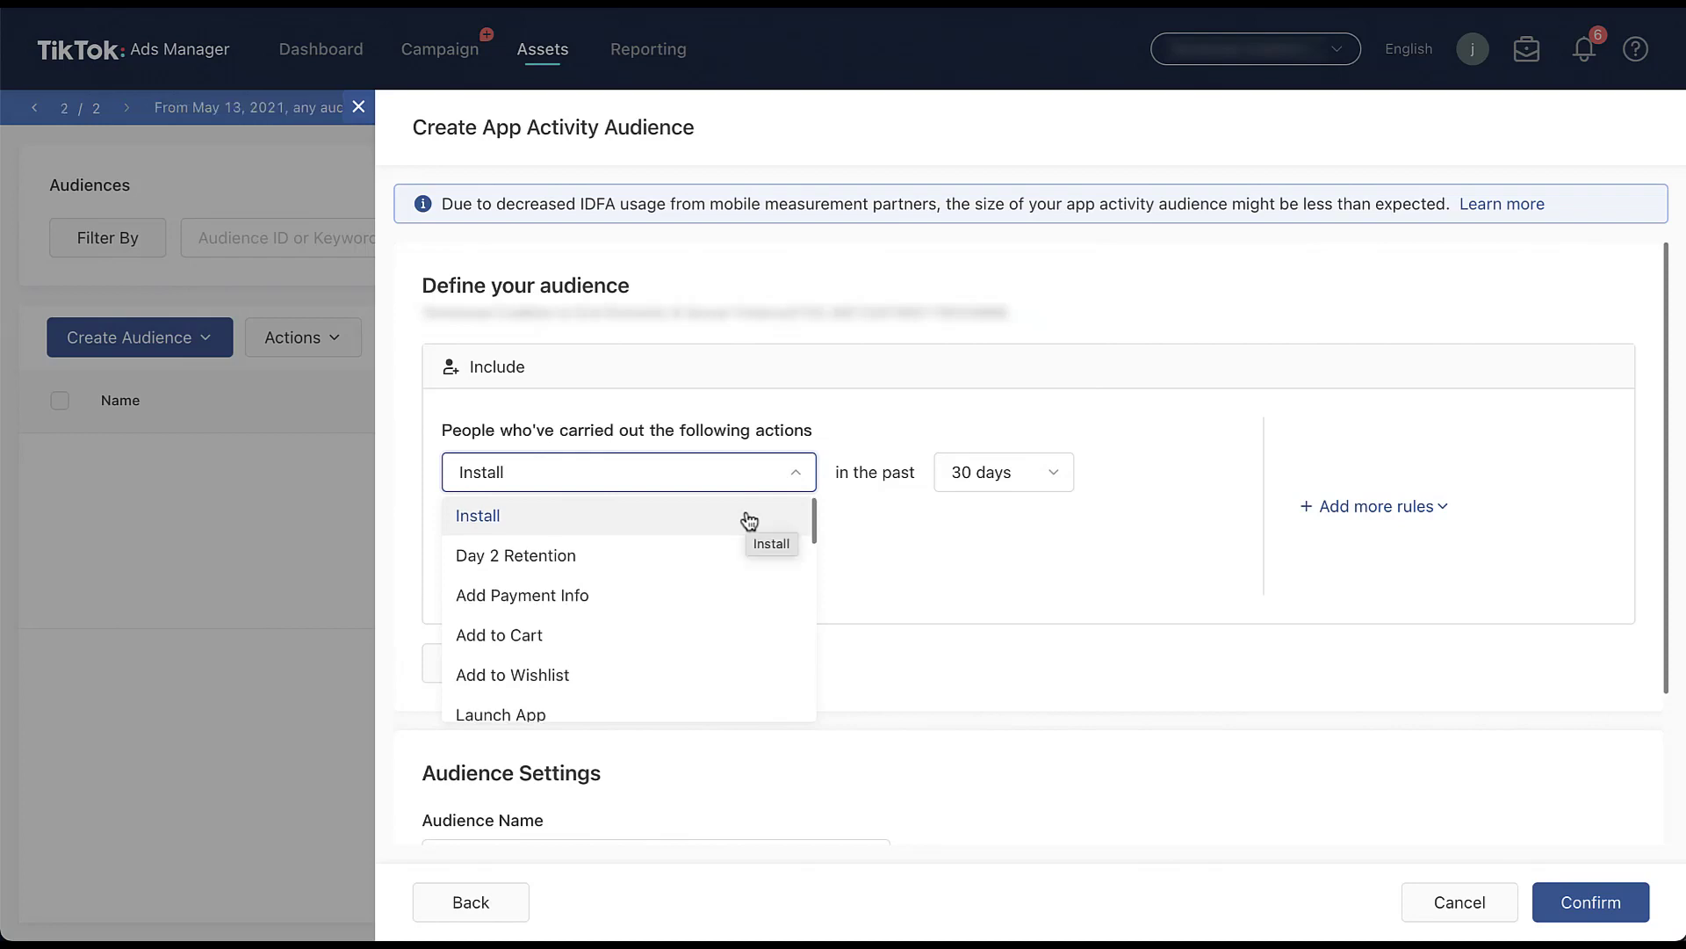
scroll(749, 521, down, 4)
scroll(749, 520, down, 4)
scroll(749, 521, down, 4)
scroll(749, 521, down, 4)
scroll(749, 521, down, 3)
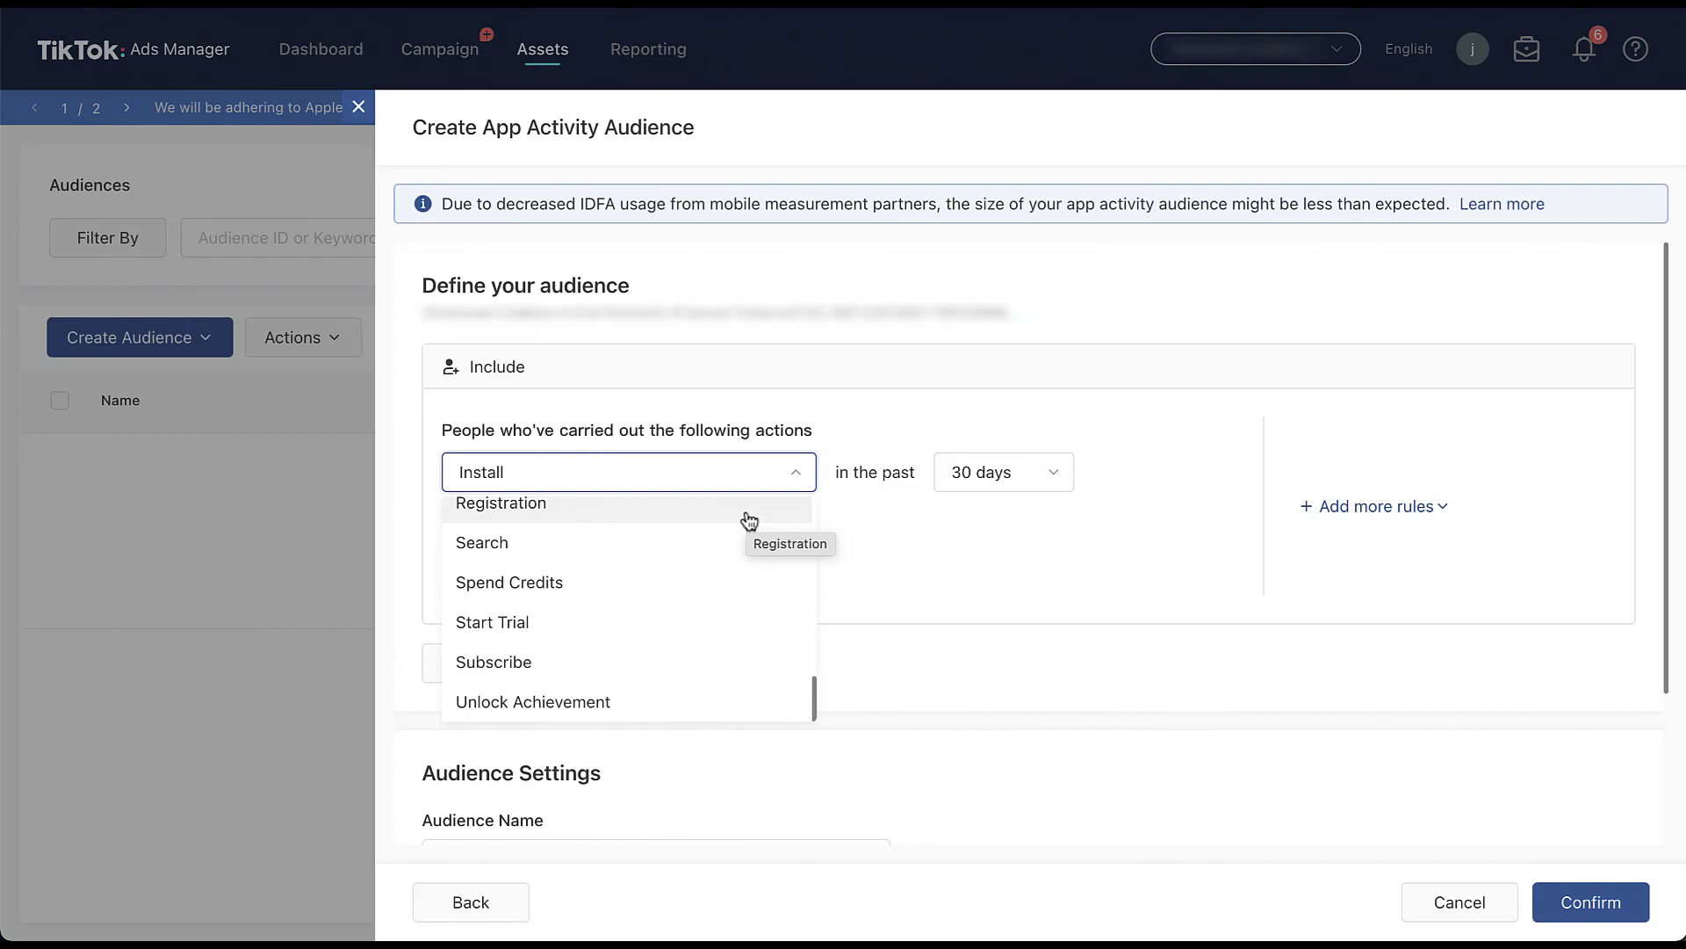
click(876, 522)
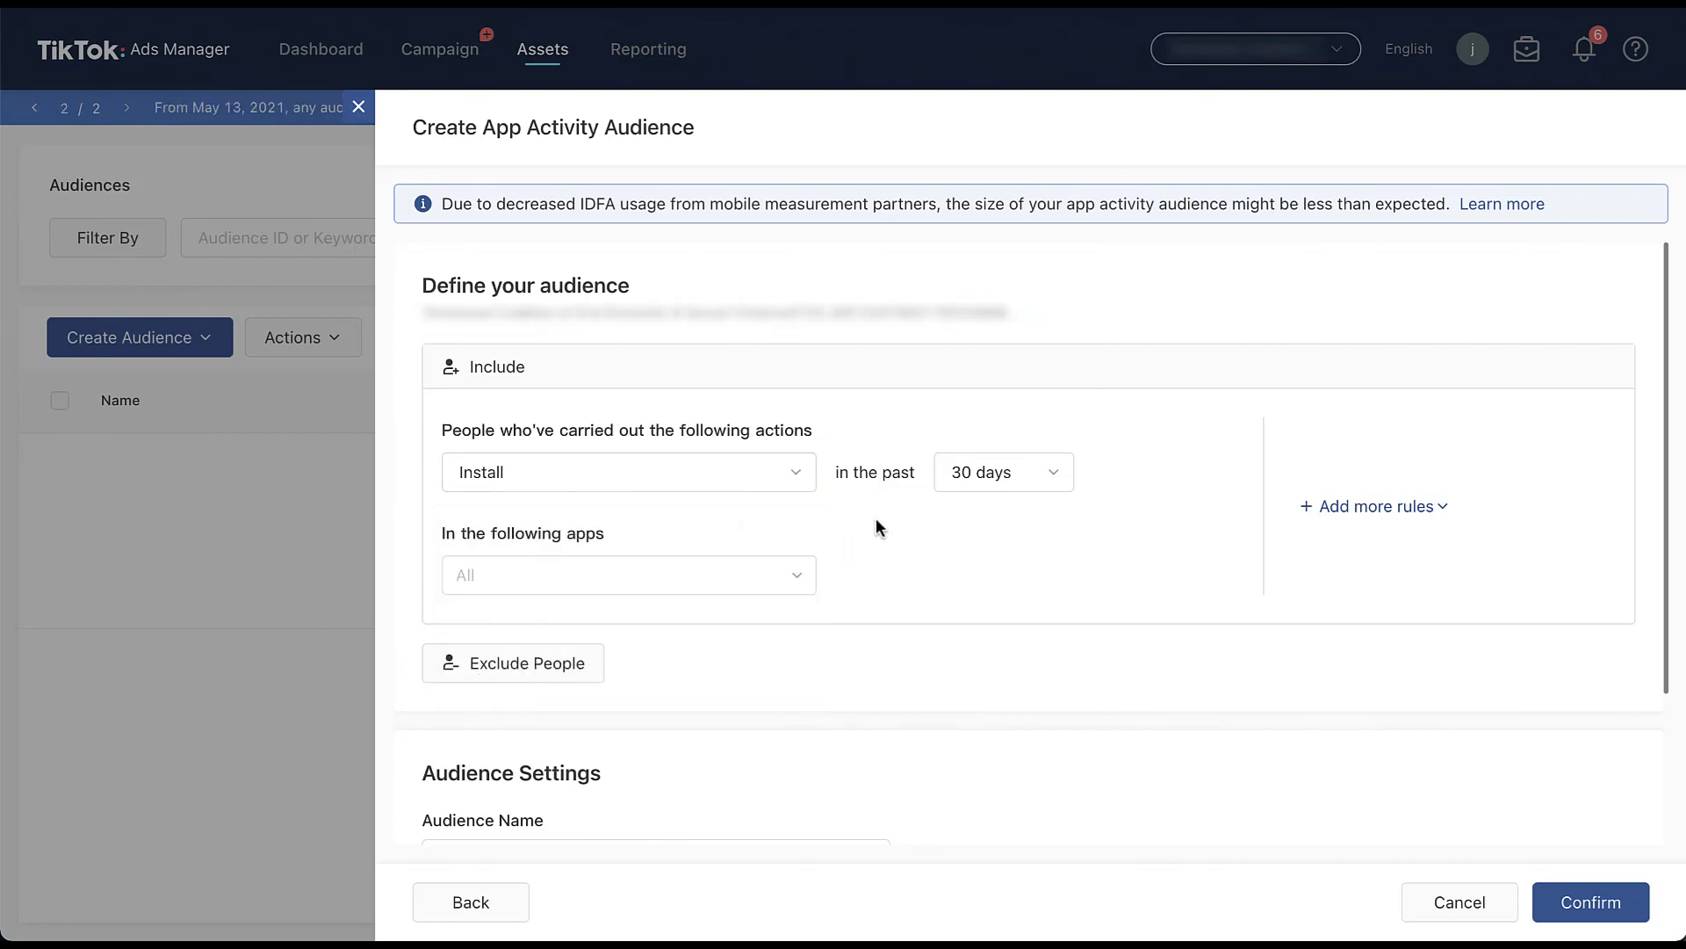
scroll(877, 524, down, 3)
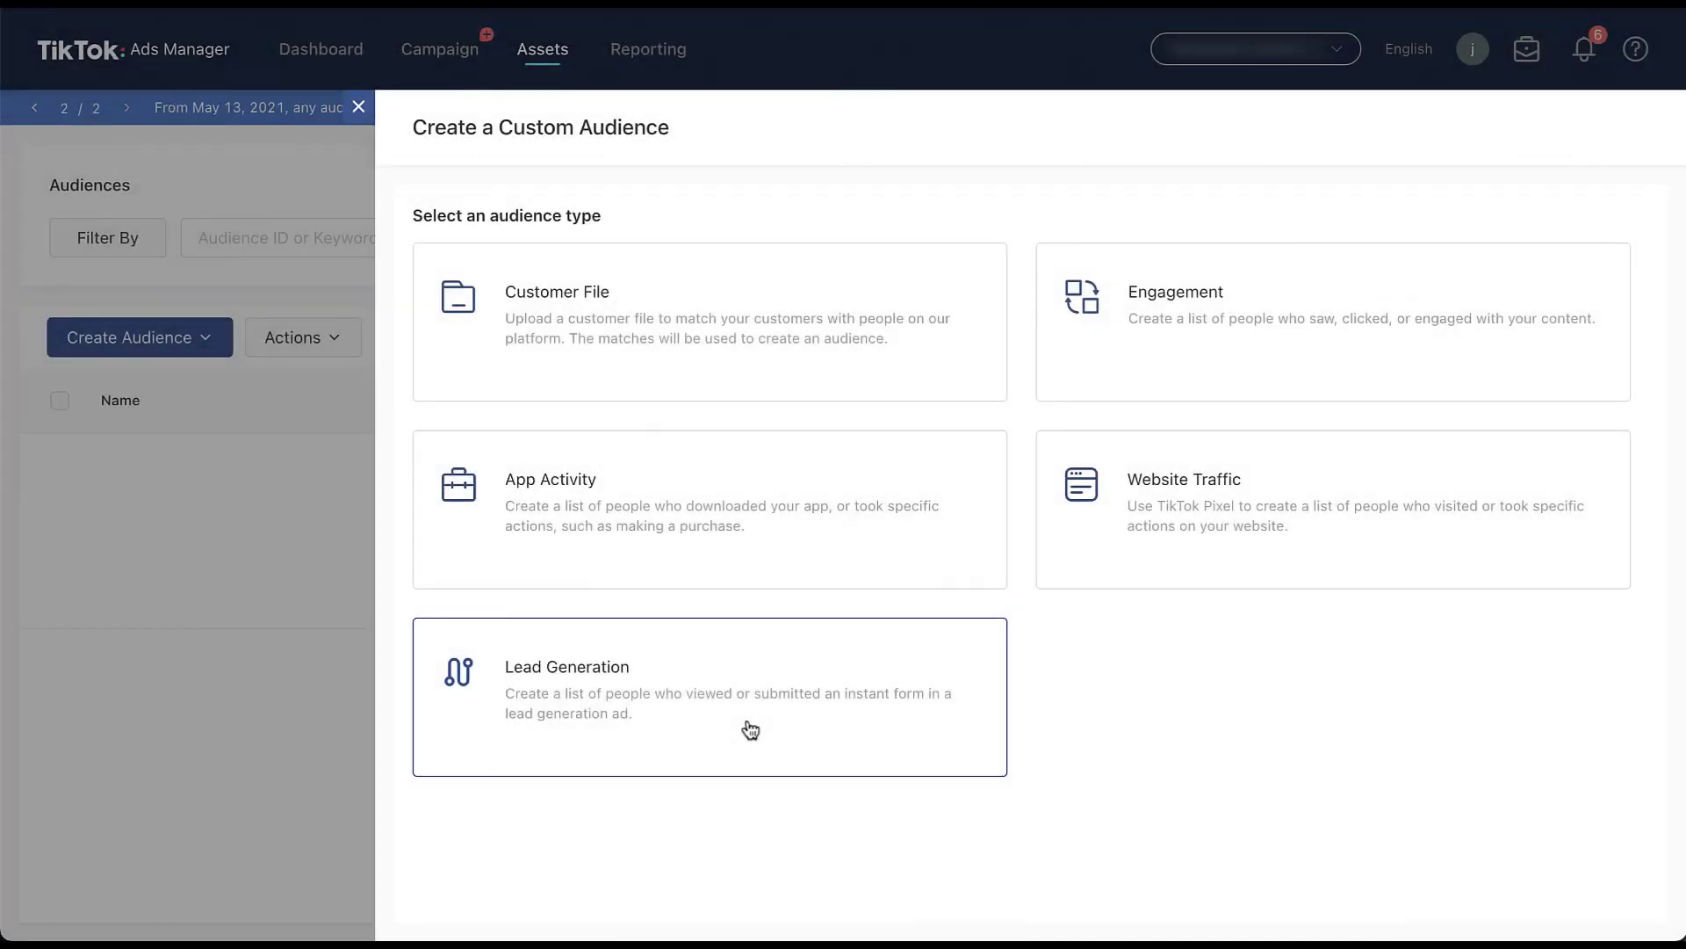
- Choose Lead Generation to get a Form Submission audience form over 7 days
click(750, 729)
click(749, 730)
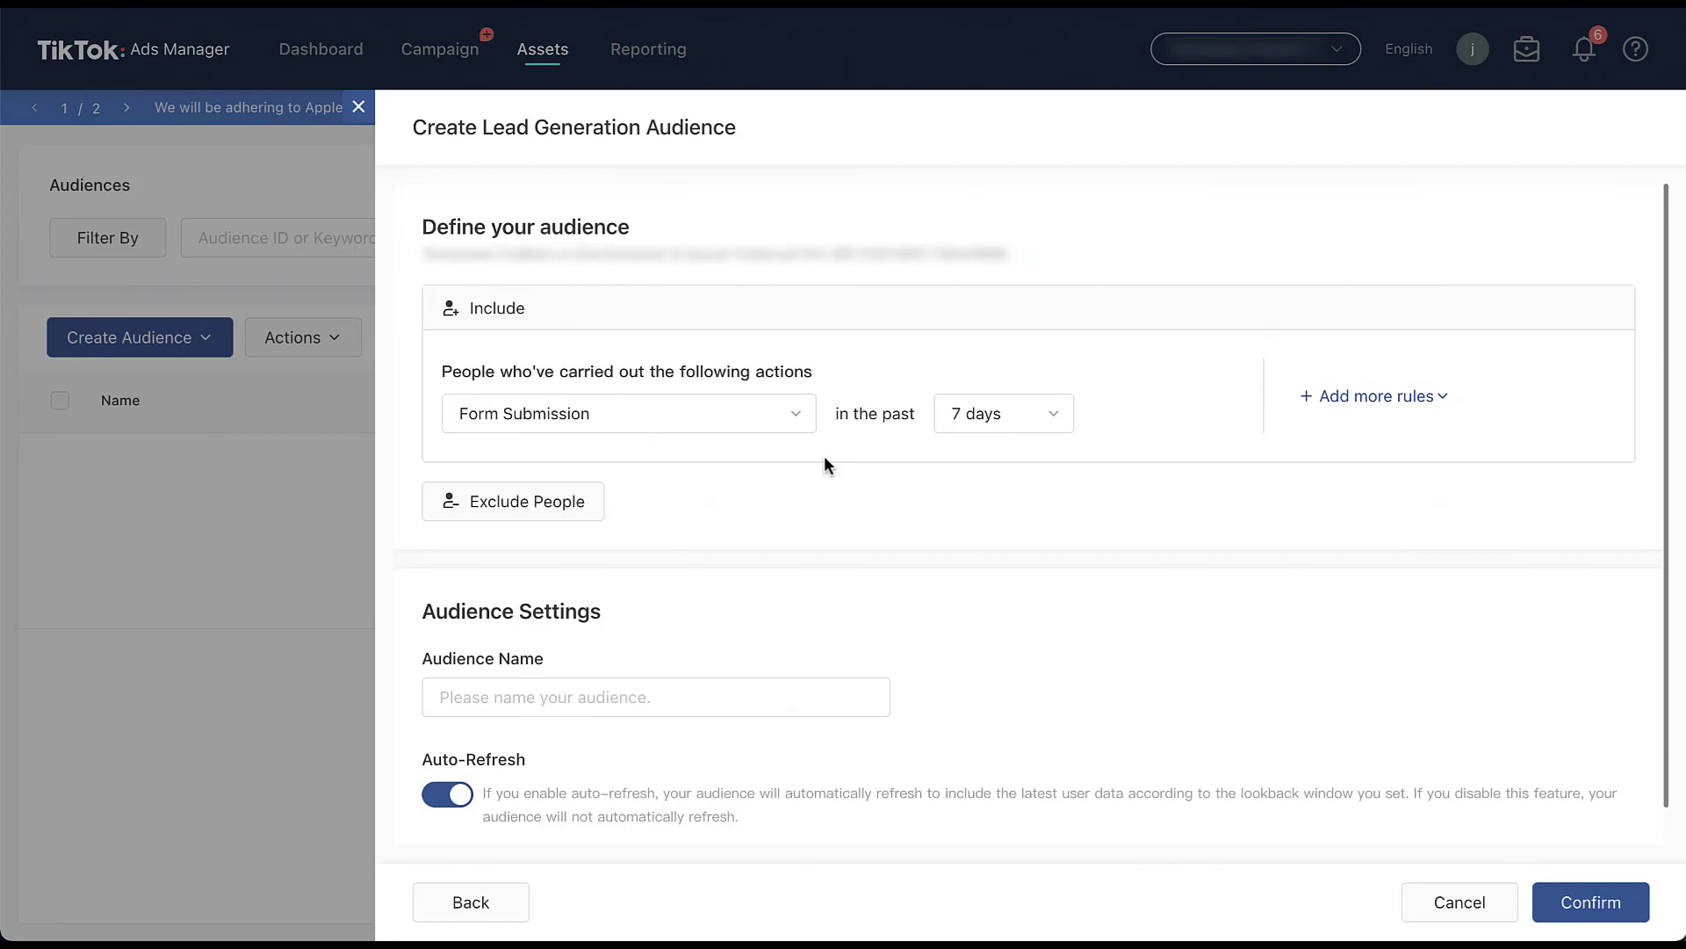
click(1055, 421)
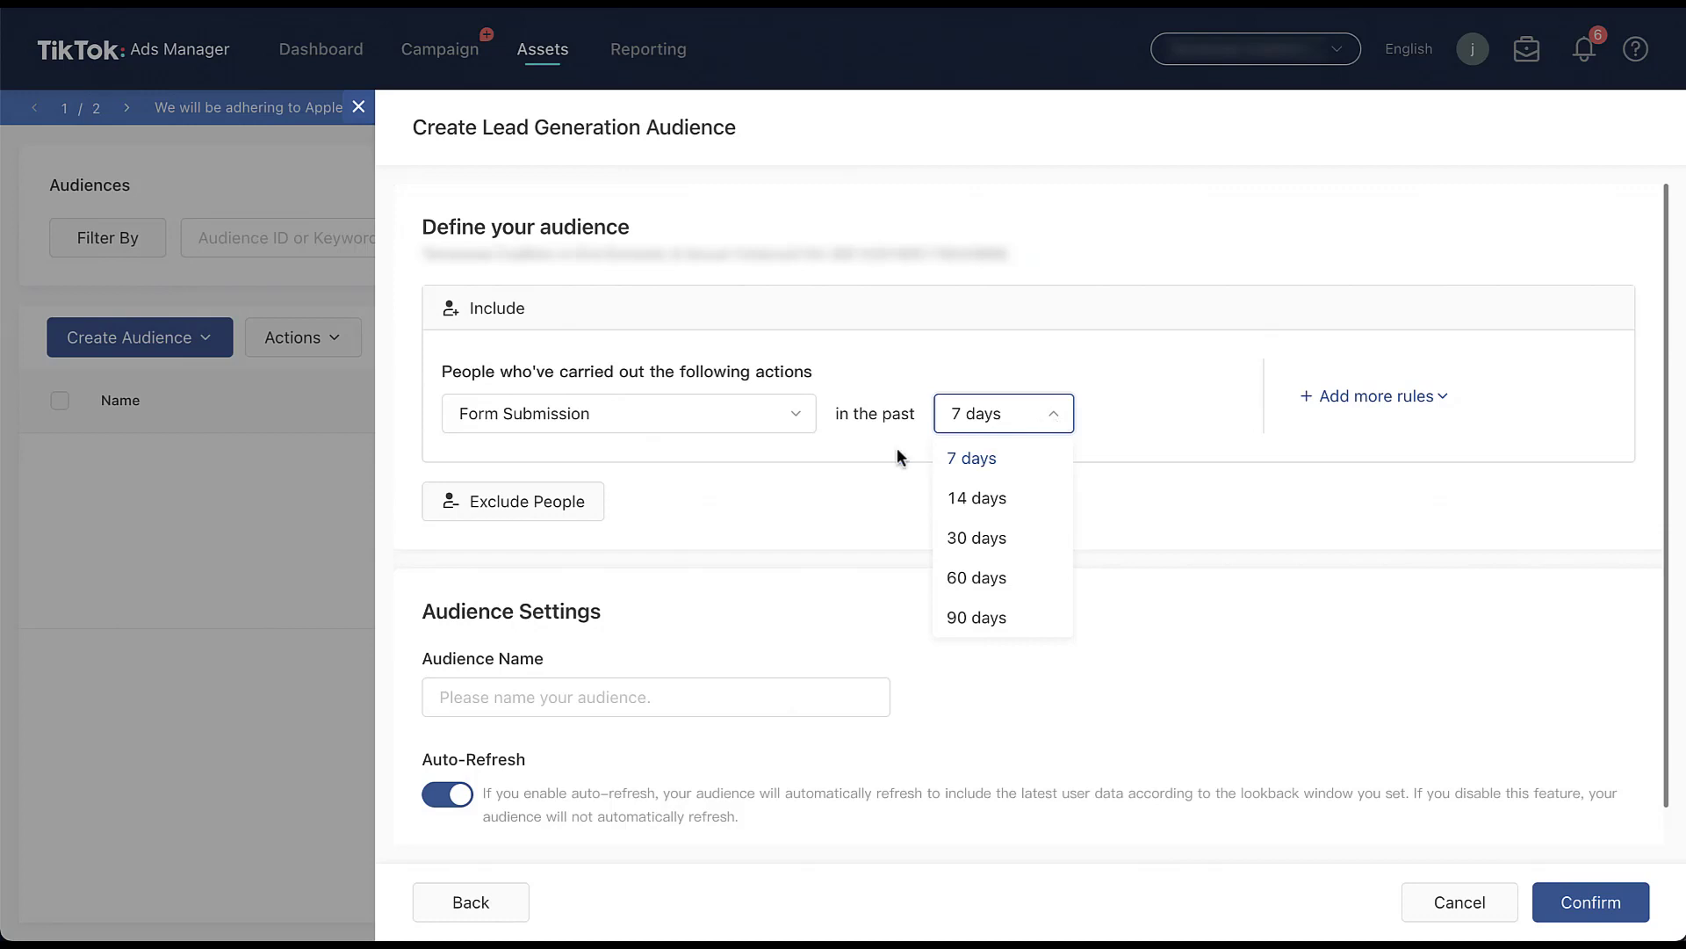
click(830, 466)
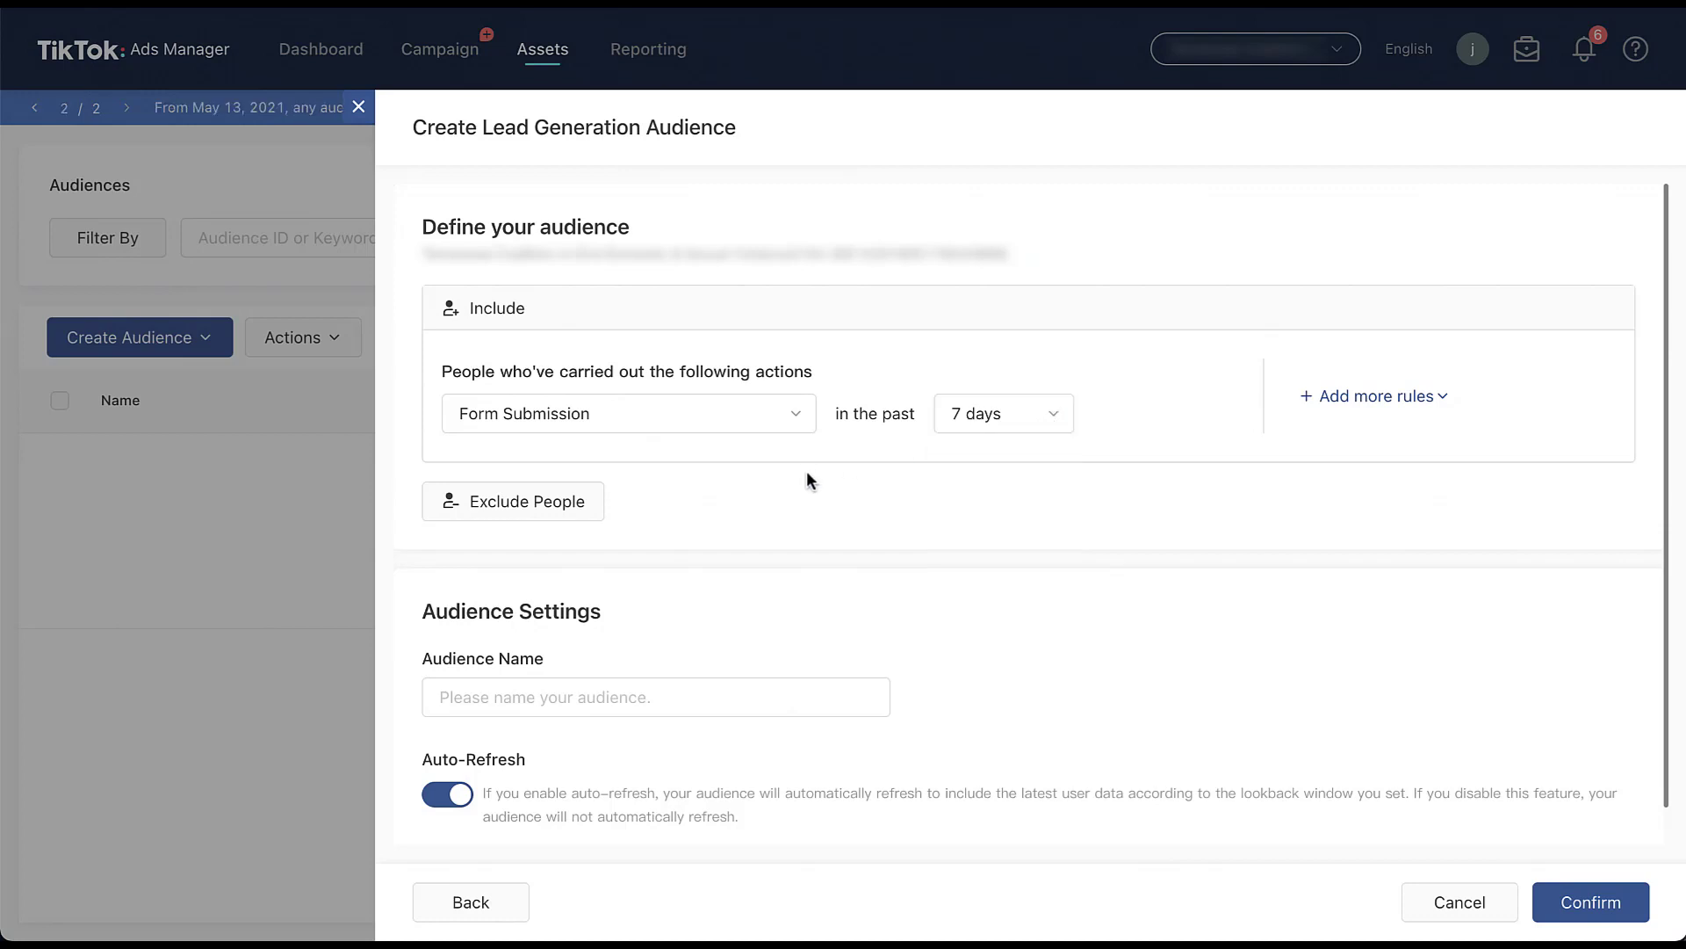
click(799, 417)
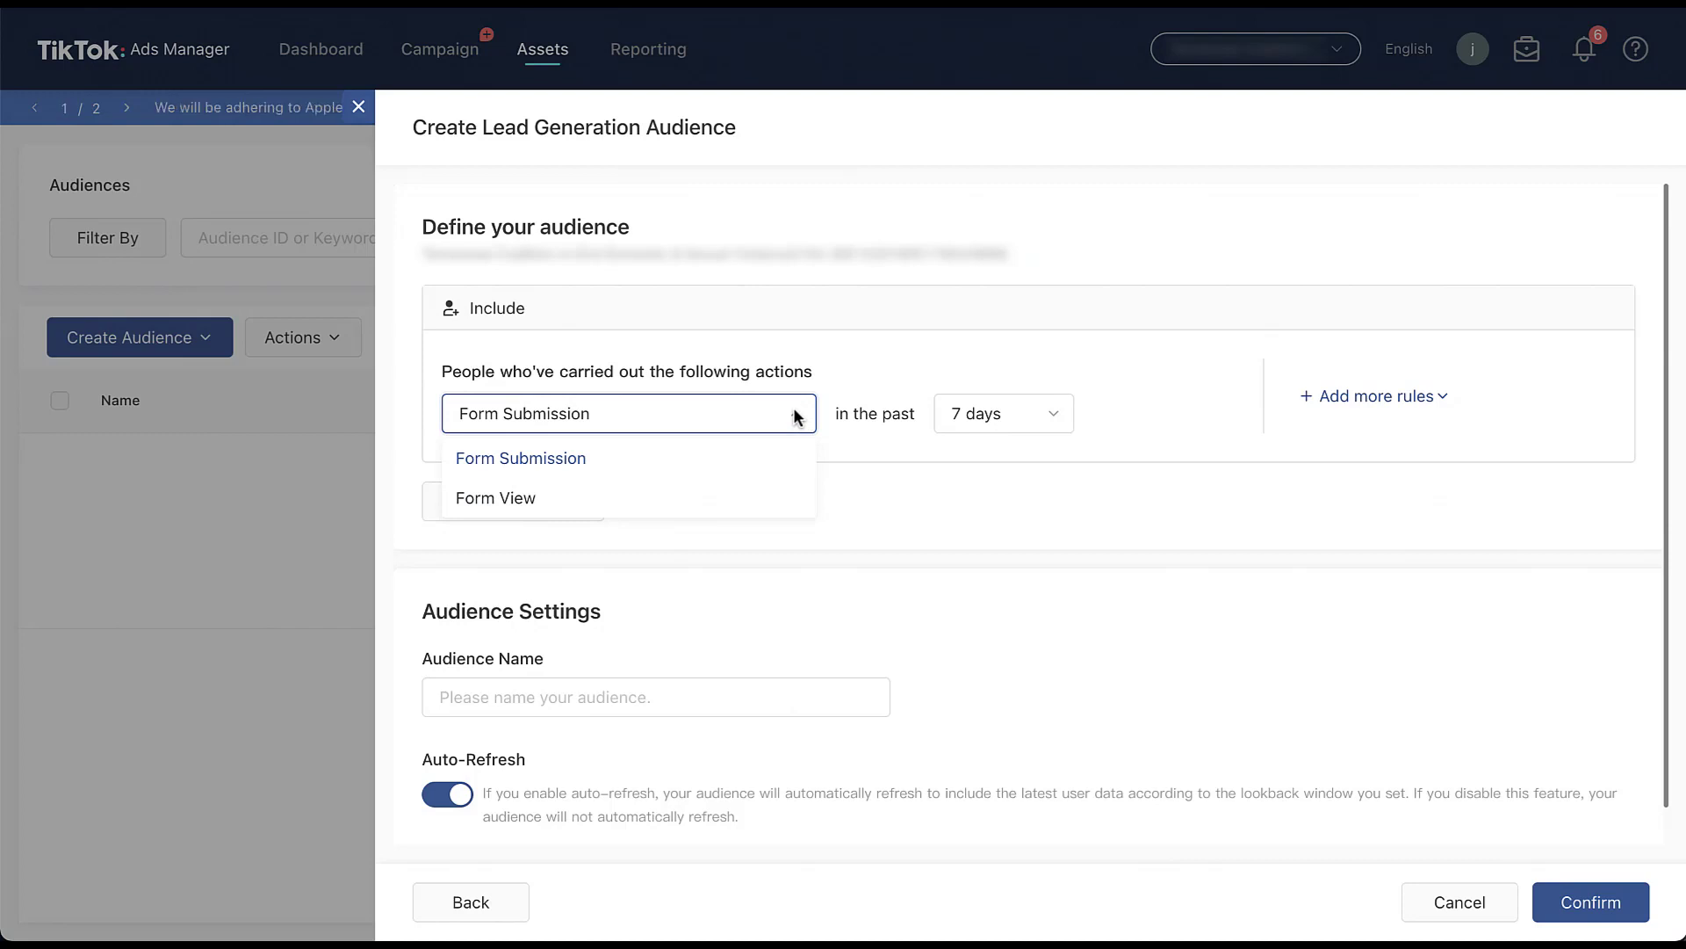
click(857, 476)
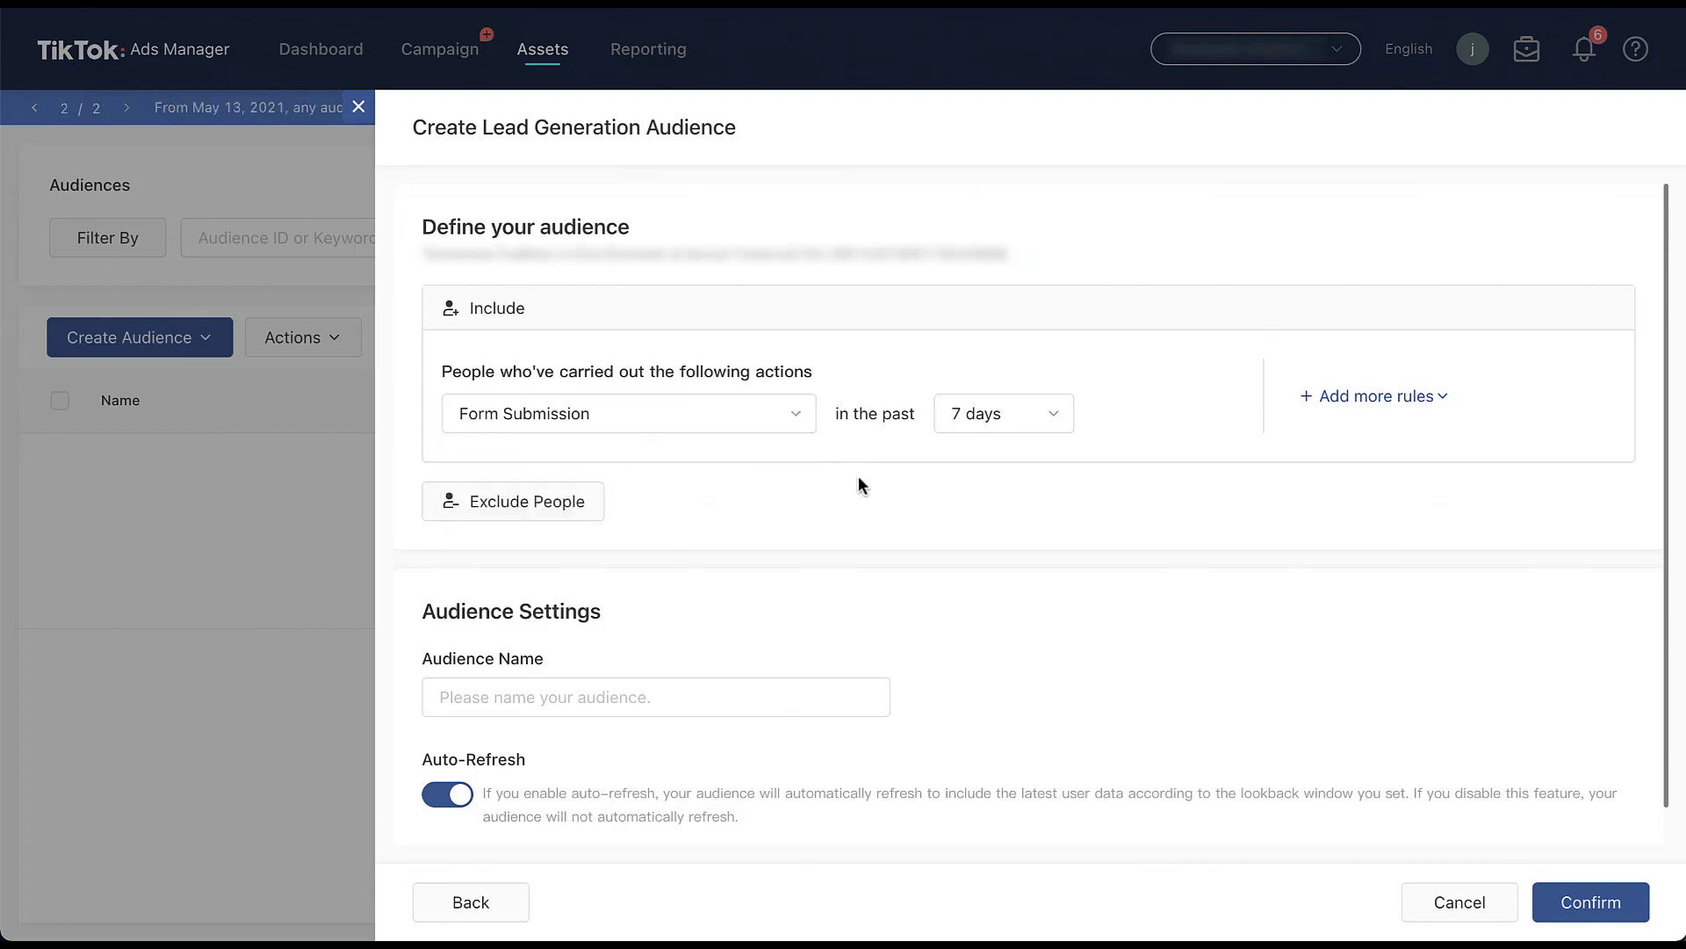